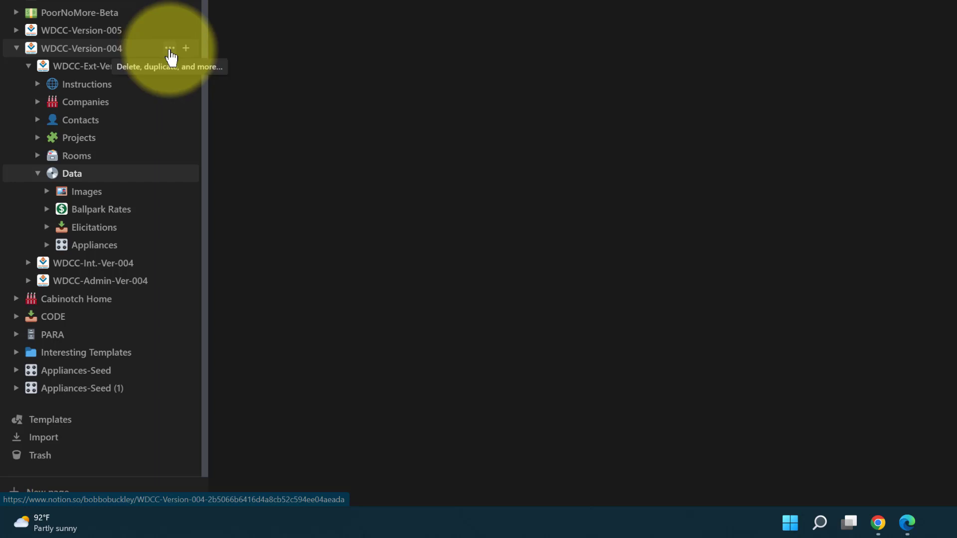
left_click(170, 49)
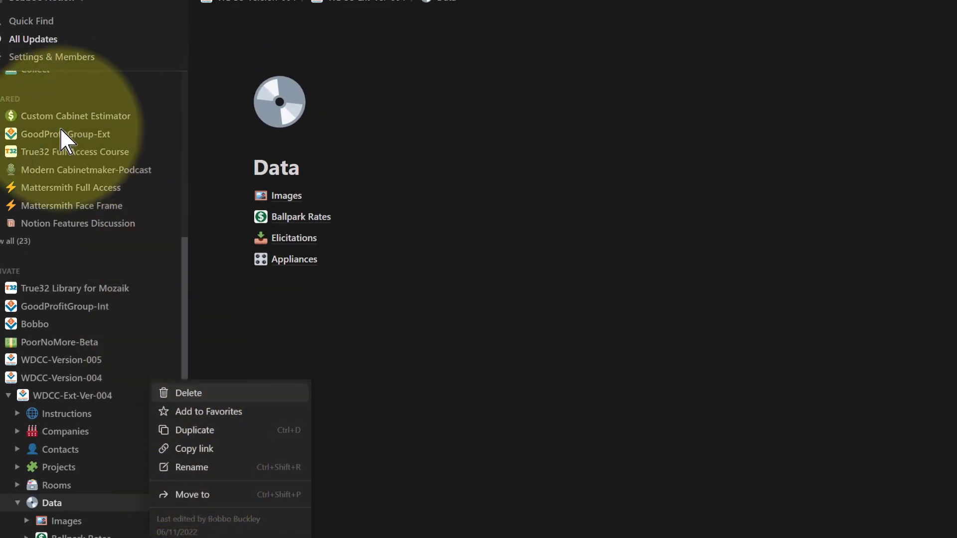
left_click(32, 2)
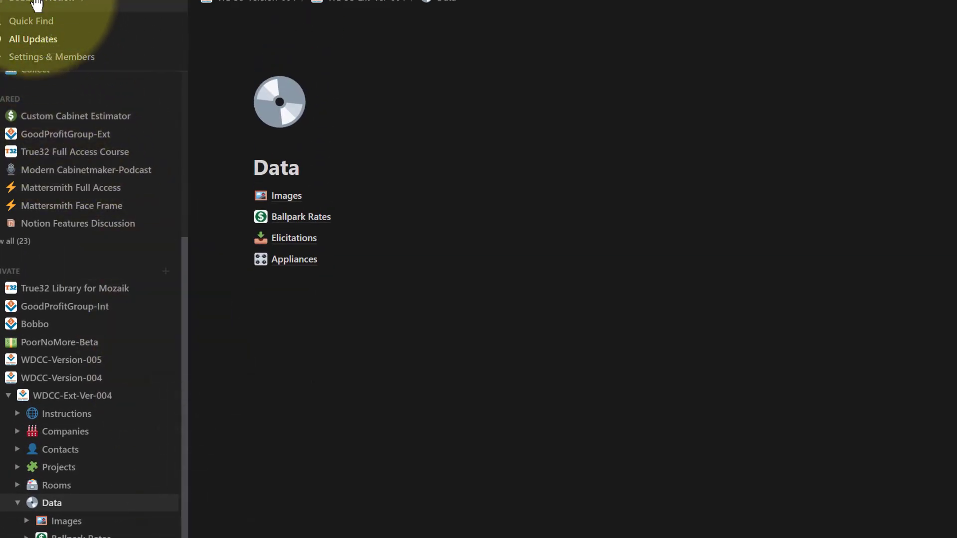
left_click(35, 2)
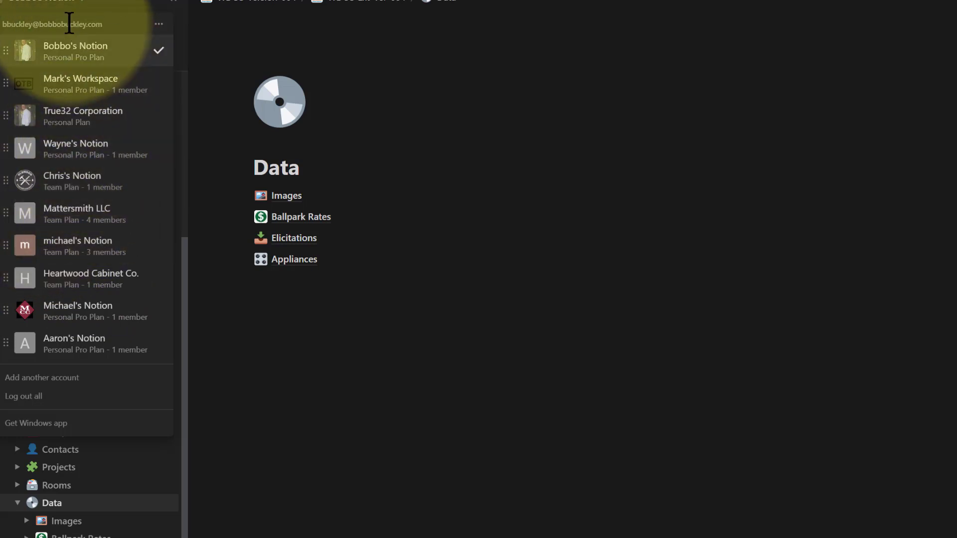
left_click(55, 3)
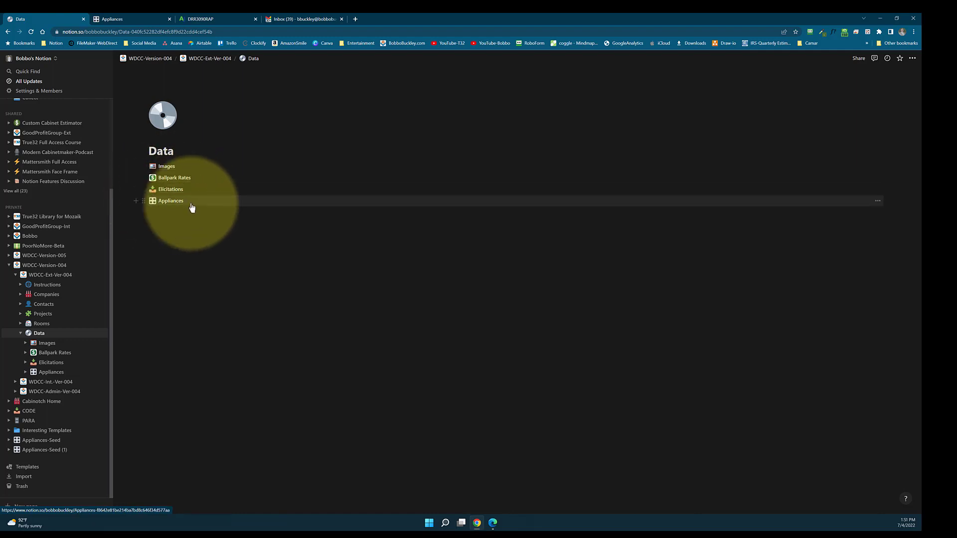
Open the Images database under Data and add an entry titled "Test Image-001" to the kitchen project's group
left_click(45, 348)
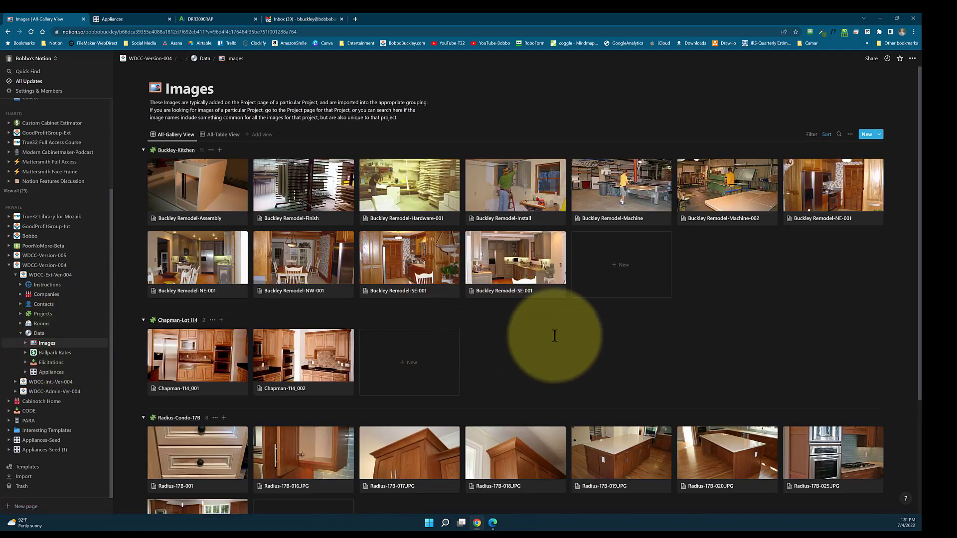
scroll(553, 332, "down", 2)
scroll(555, 335, "up", 2)
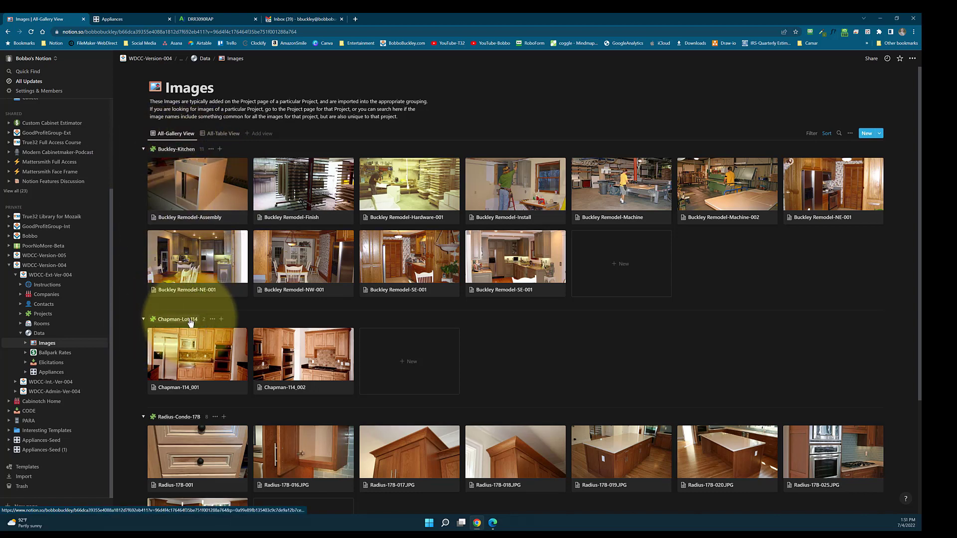
scroll(190, 323, "down", 2)
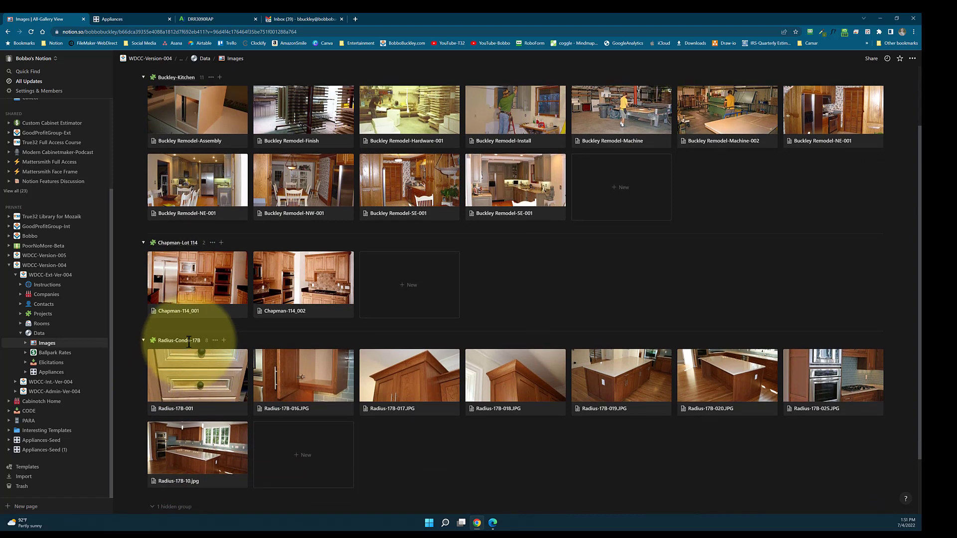
scroll(184, 339, "up", 2)
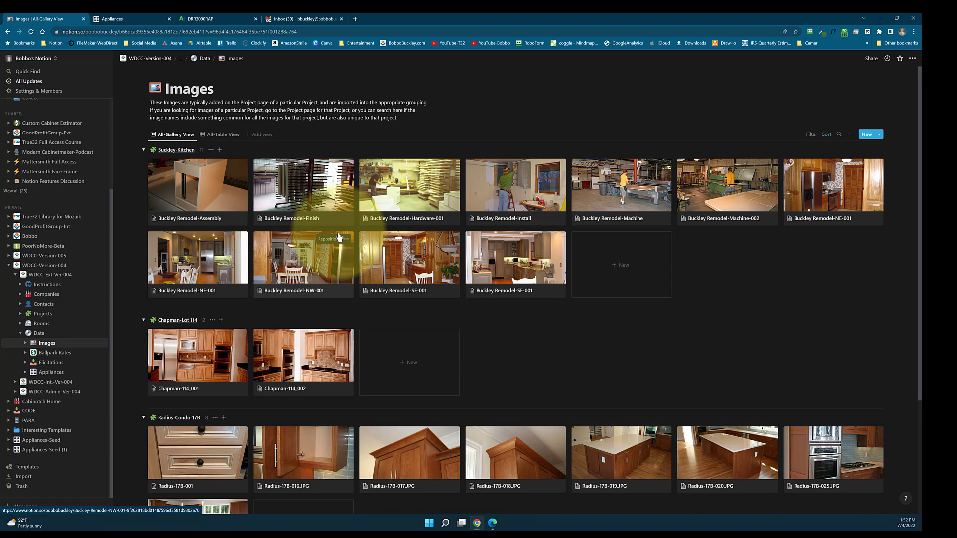
left_click(620, 267)
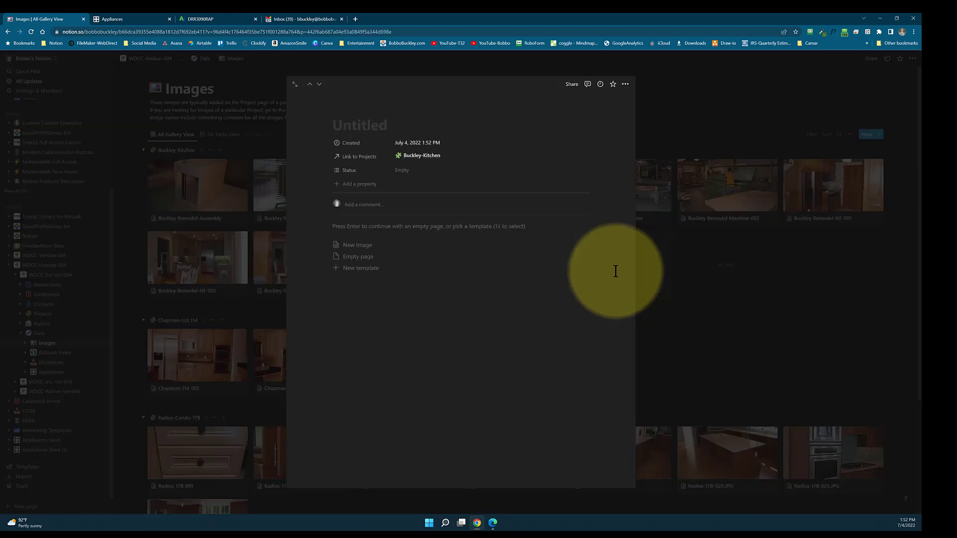
type("Test Image-001")
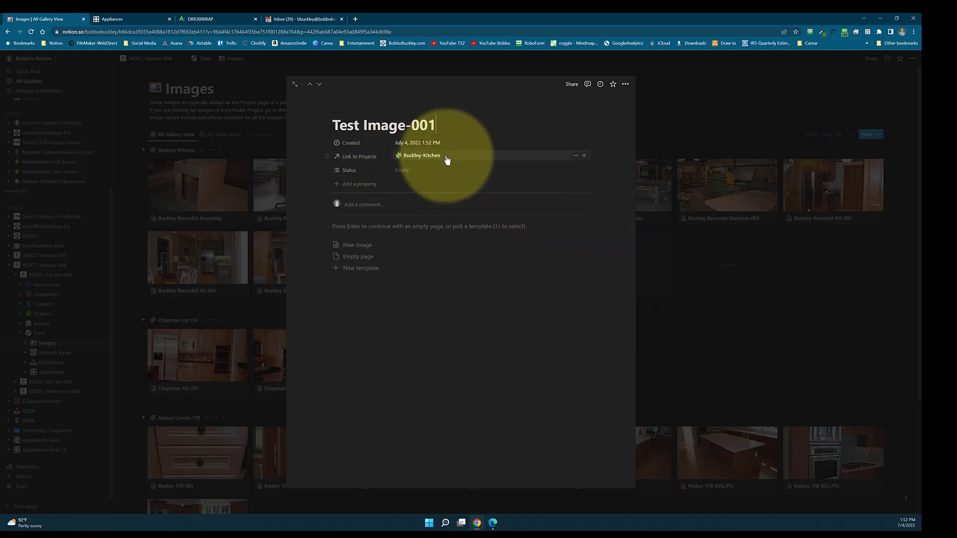
Set the status of the Test Image-001 entry to Before/Jobsite
left_click(418, 174)
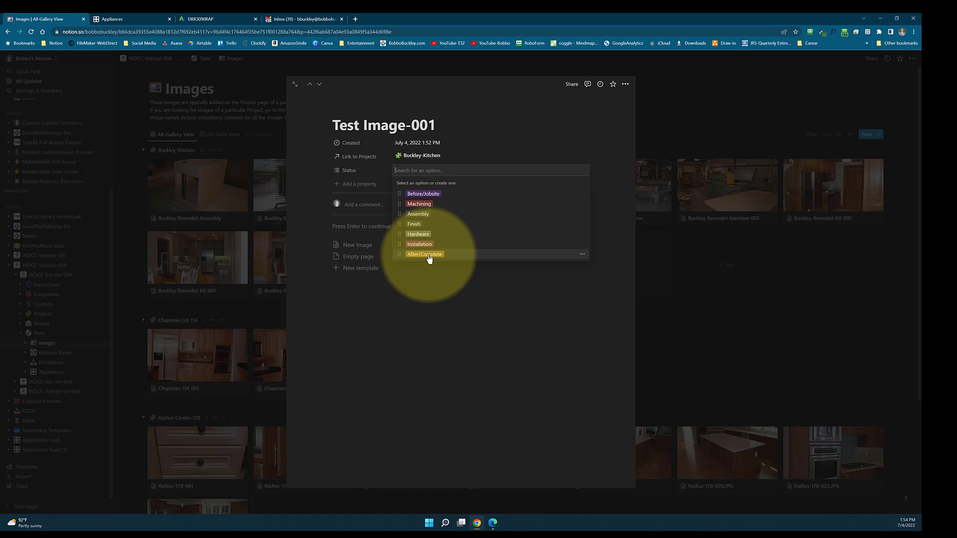
left_click(480, 137)
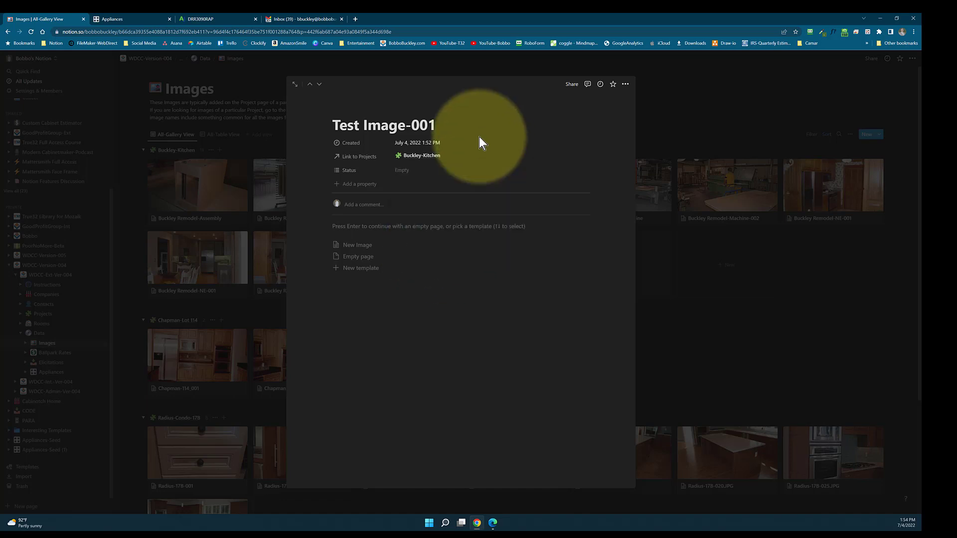
left_click(402, 172)
left_click(423, 195)
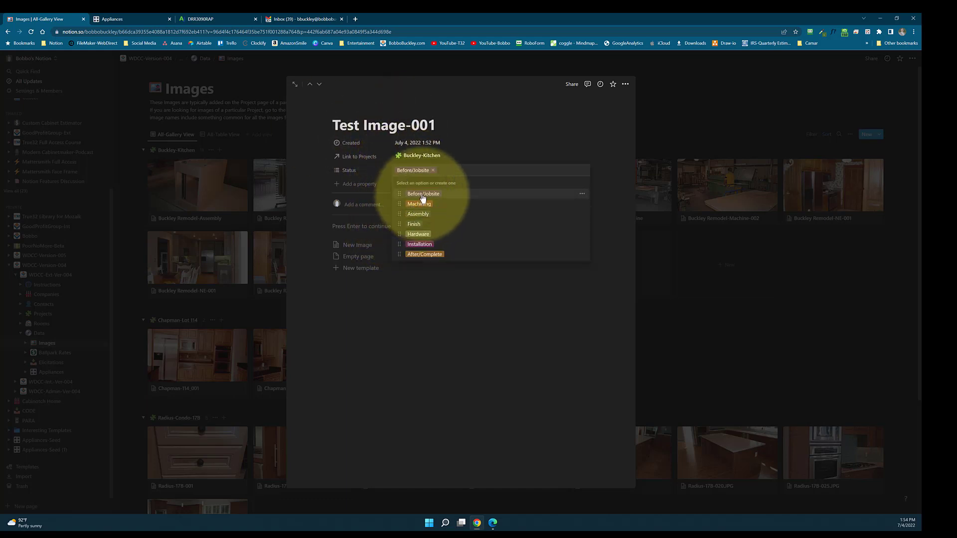
left_click(353, 248)
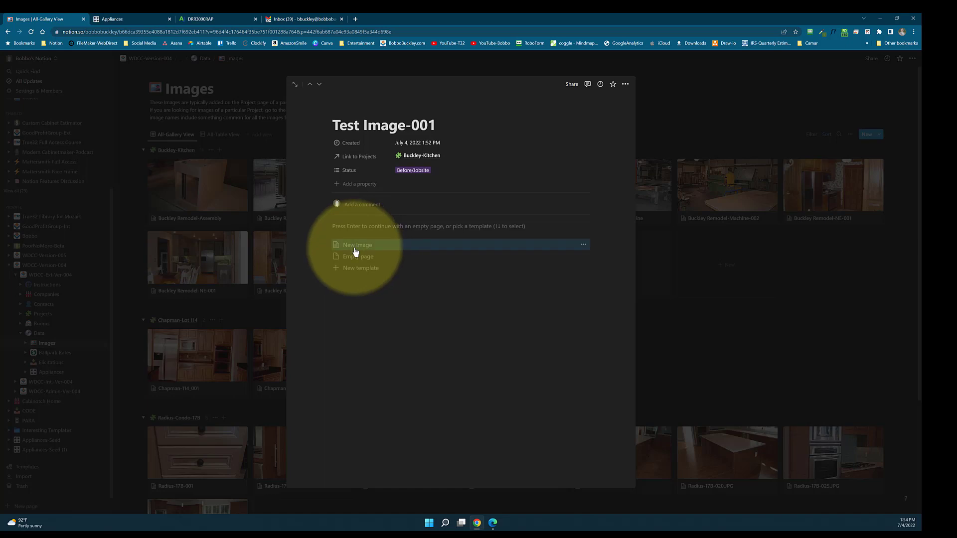
Apply the New Image template, upload the DblOvens_JennAir PNG from the Desktop into the entry, and return to the gallery
left_click(356, 251)
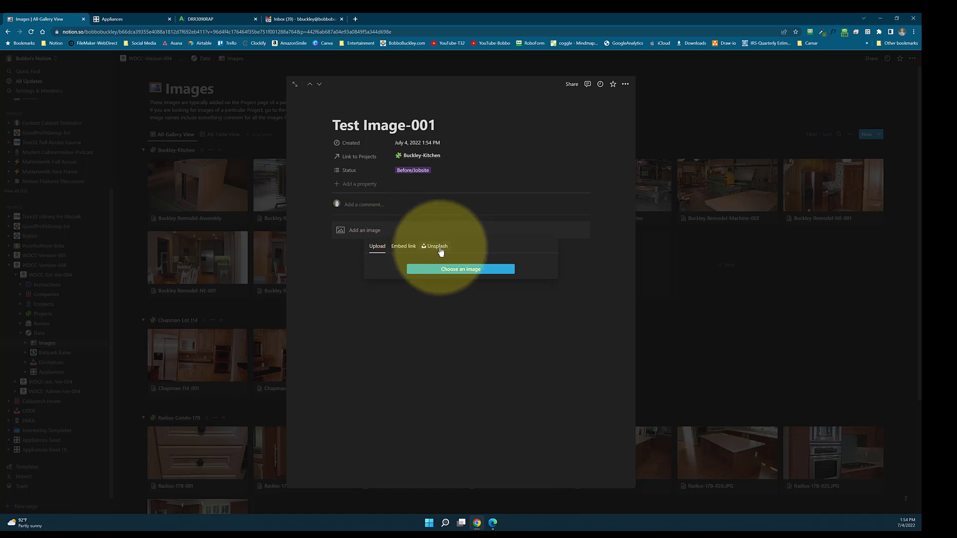
left_click(455, 275)
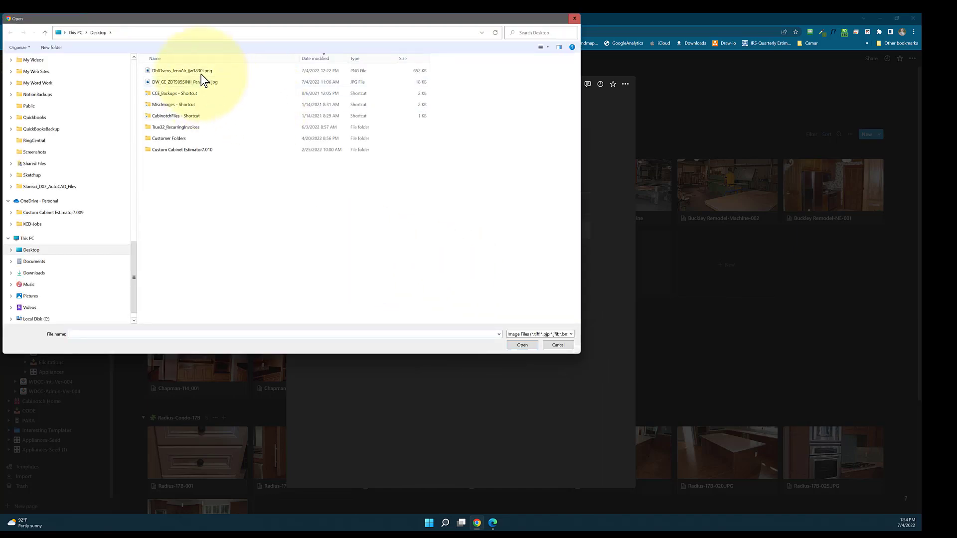
left_click(188, 73)
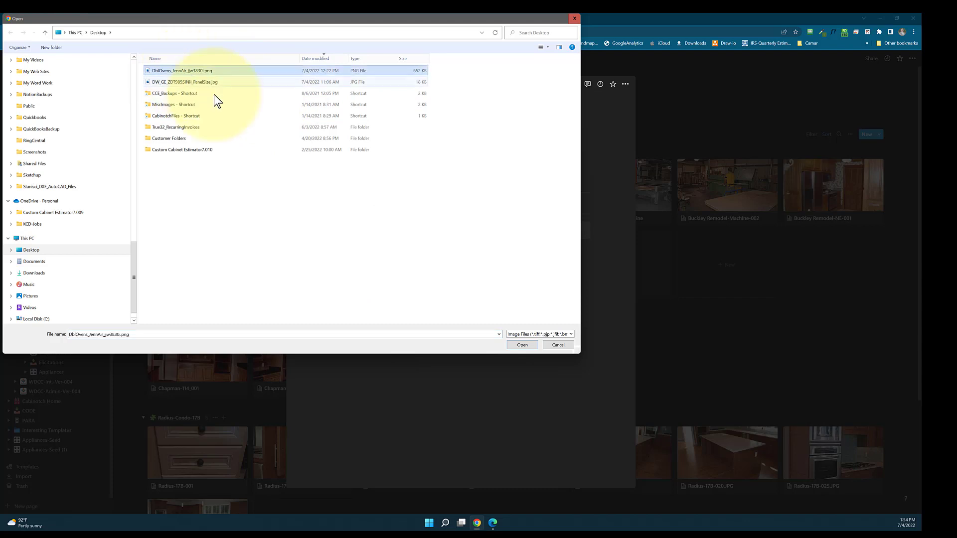
left_click(521, 345)
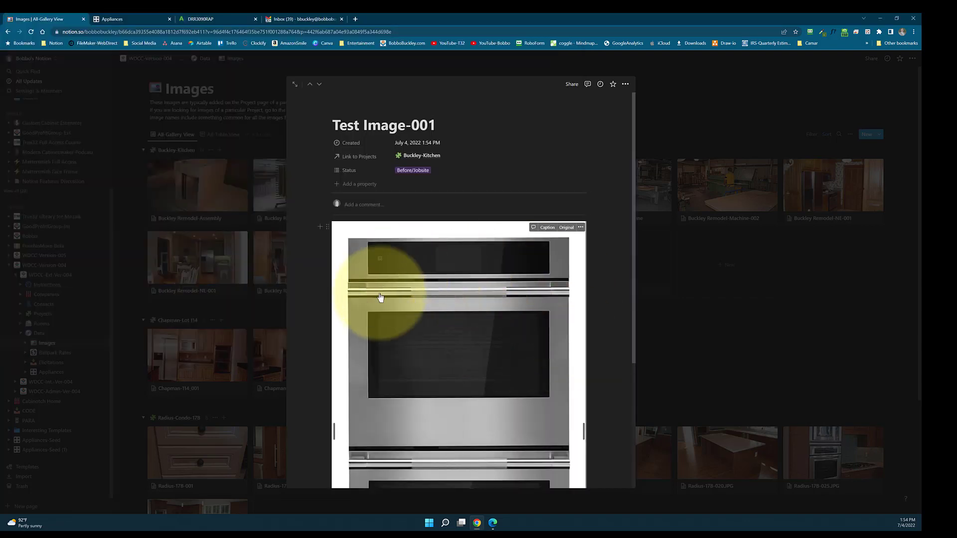
scroll(462, 316, "down", 3)
scroll(462, 316, "up", 3)
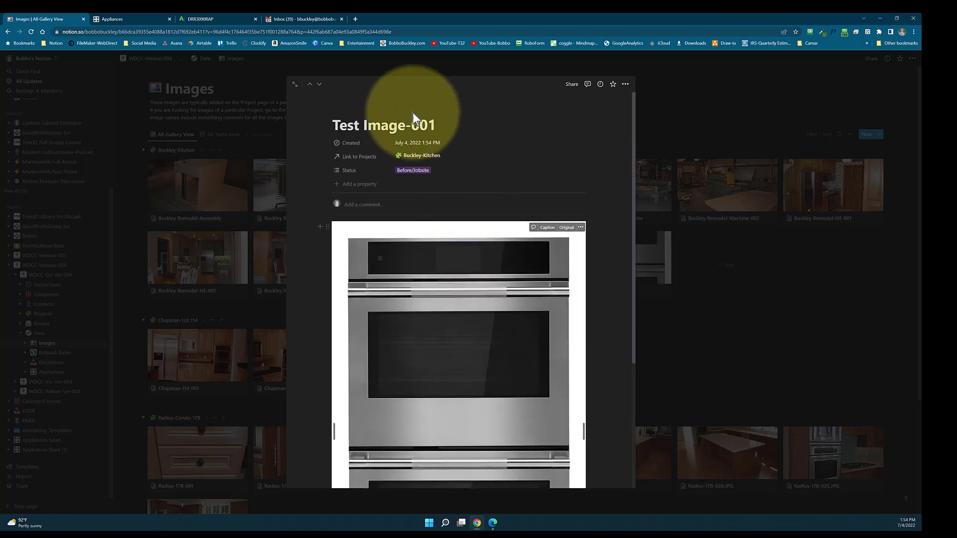
left_click(474, 75)
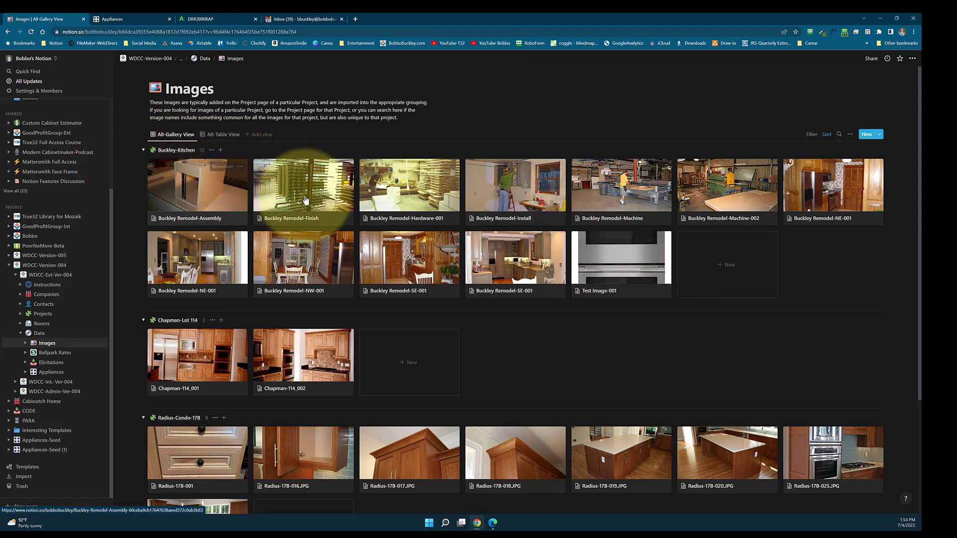
mouse_move(618, 281)
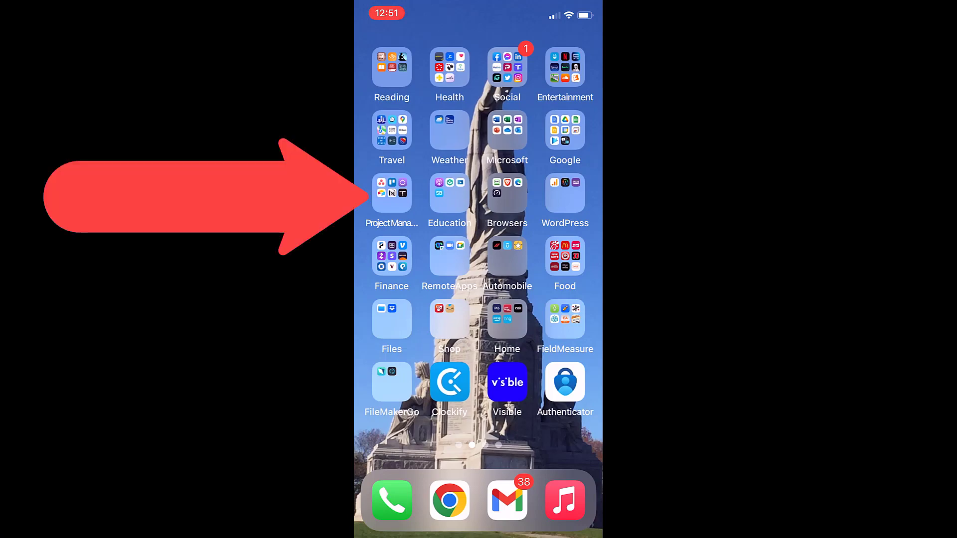
Switch to the Notion app on the phone and open the Radius-Condo-17B project from Projects
left_click(392, 193)
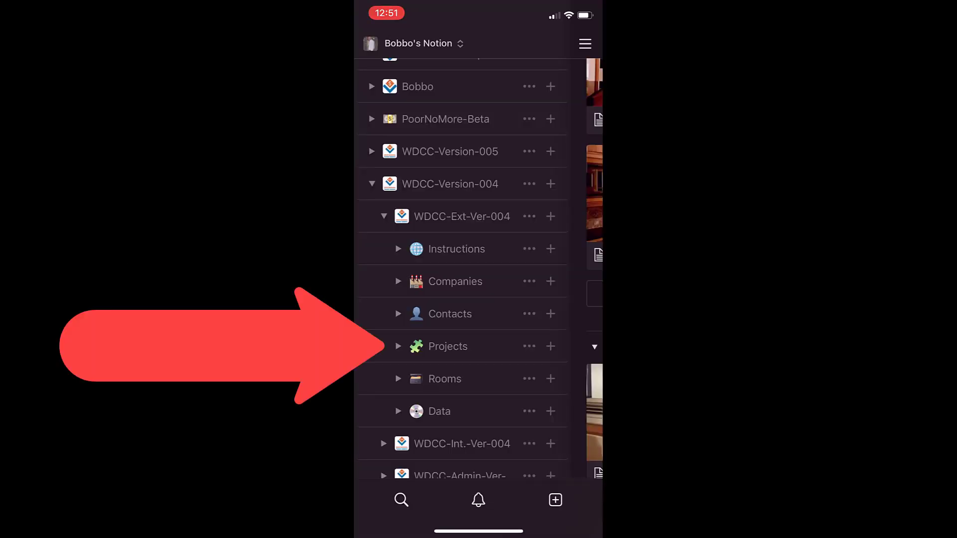
left_click(447, 346)
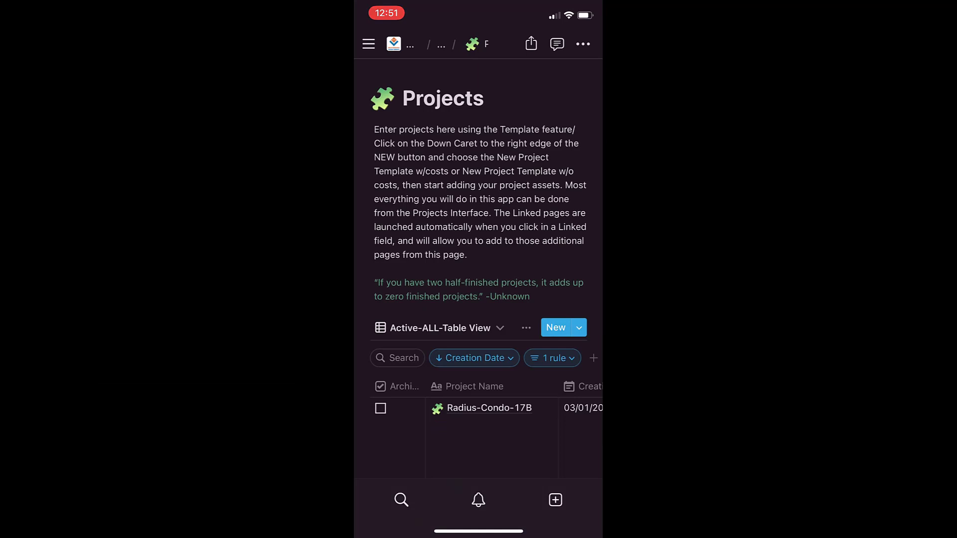
scroll(479, 249, "down", 2)
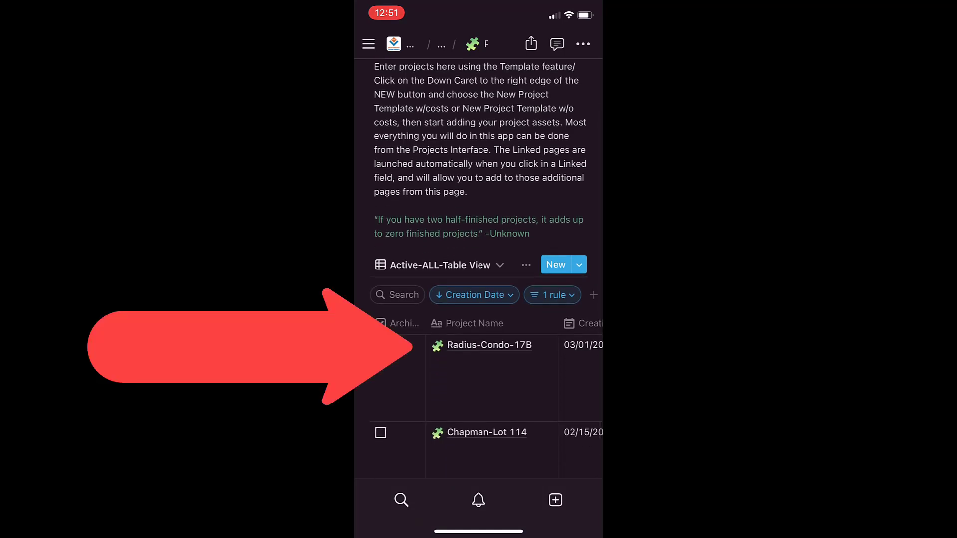
left_click(489, 345)
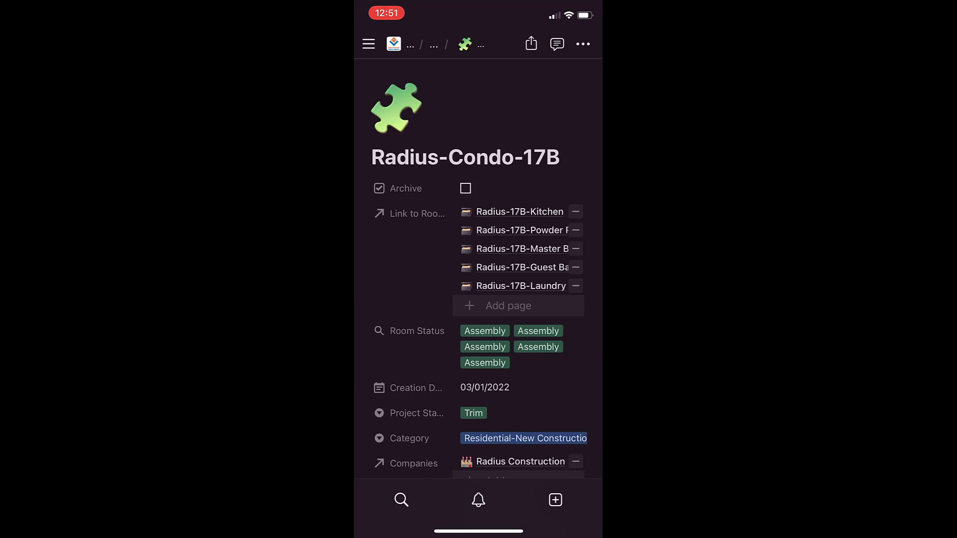
Go to the Images section of the Radius-Condo-17B page through its table of contents
scroll(479, 269, "down", 1)
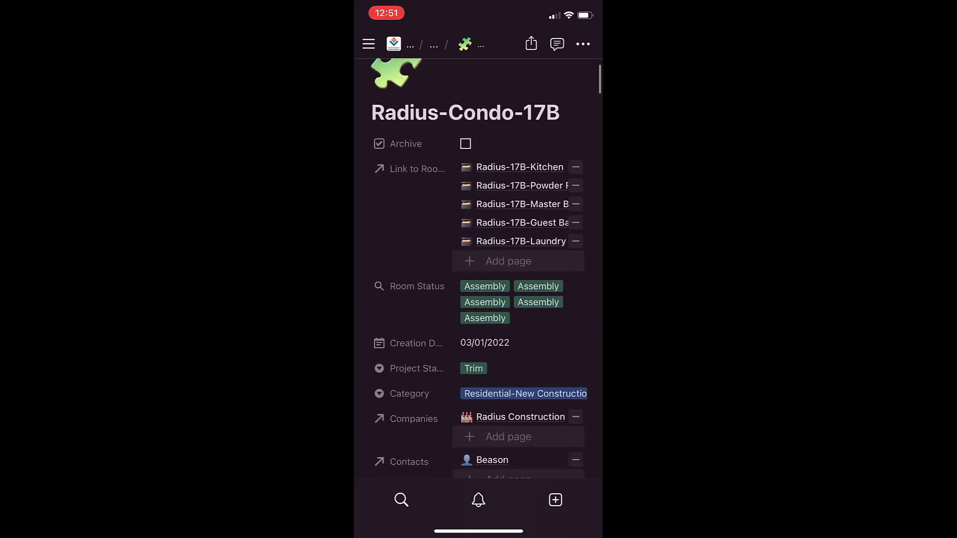
scroll(479, 269, "down", 10)
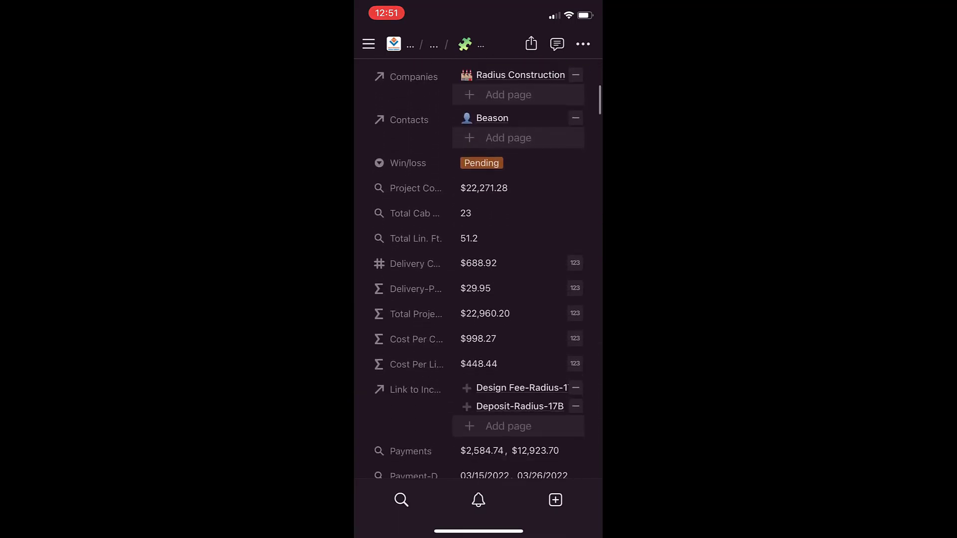
scroll(479, 269, "down", 15)
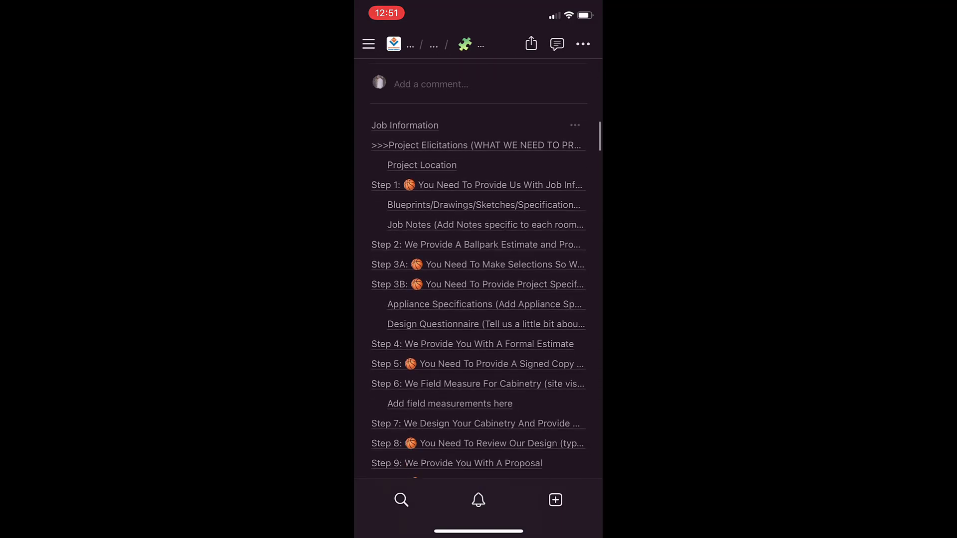
scroll(479, 269, "down", 1)
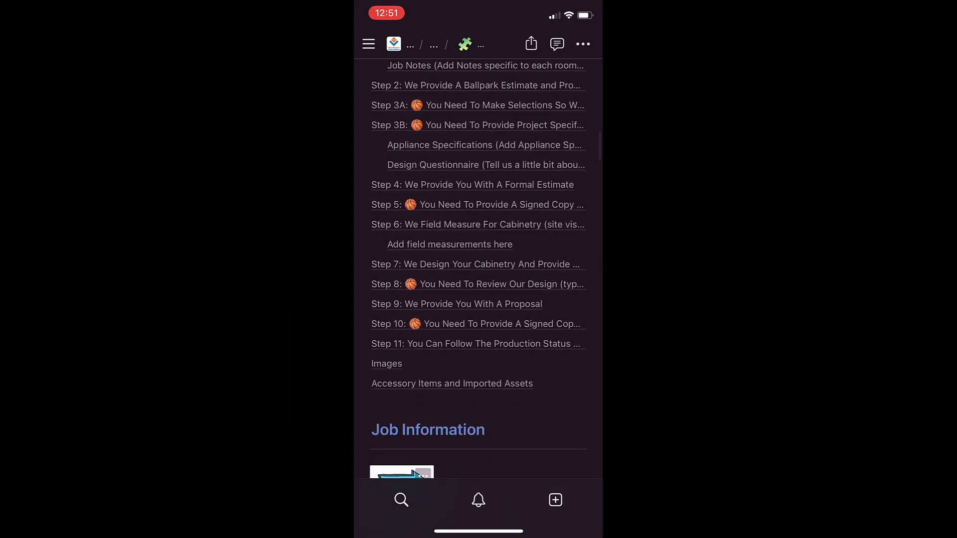
left_click(386, 363)
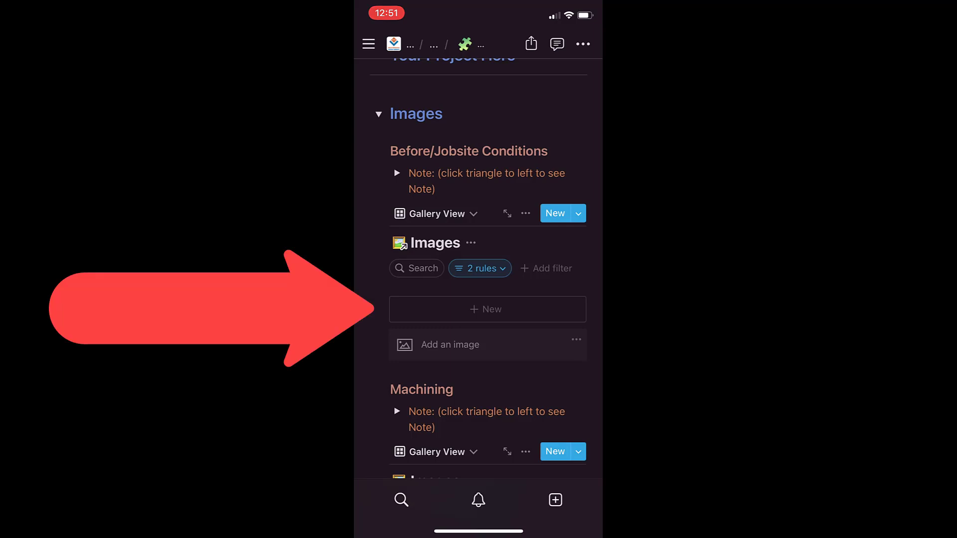
Create a new entry in the Before/Jobsite Conditions gallery and title it Radius-17B-001
left_click(487, 309)
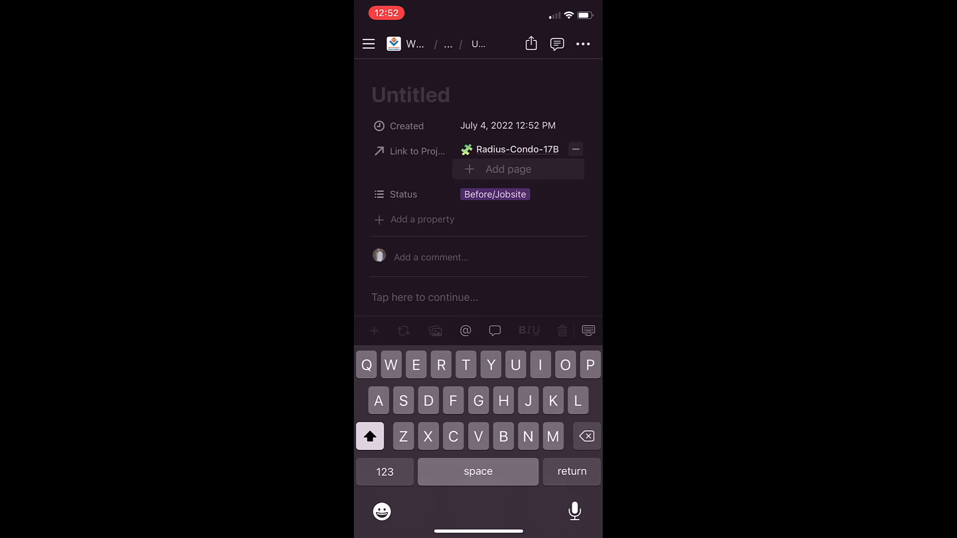
type("Radius")
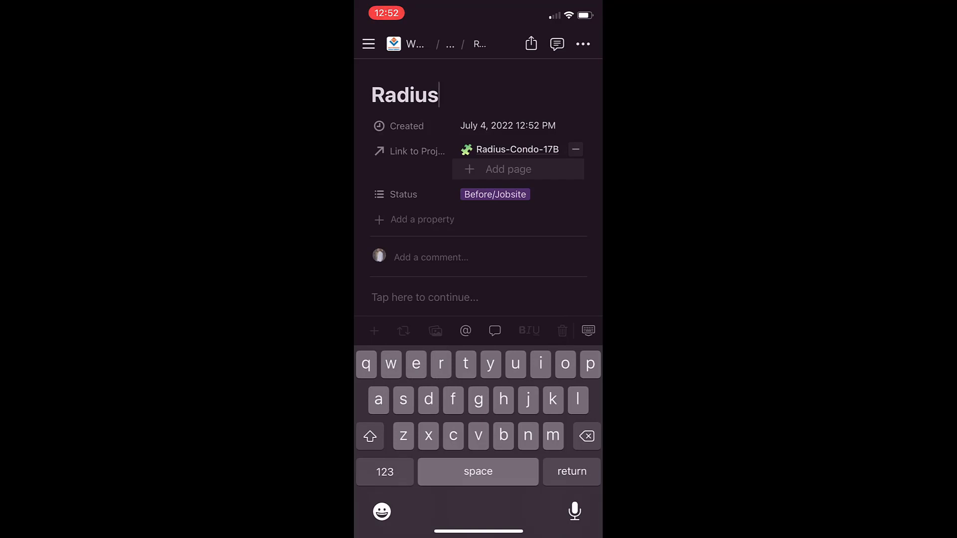
type("-17")
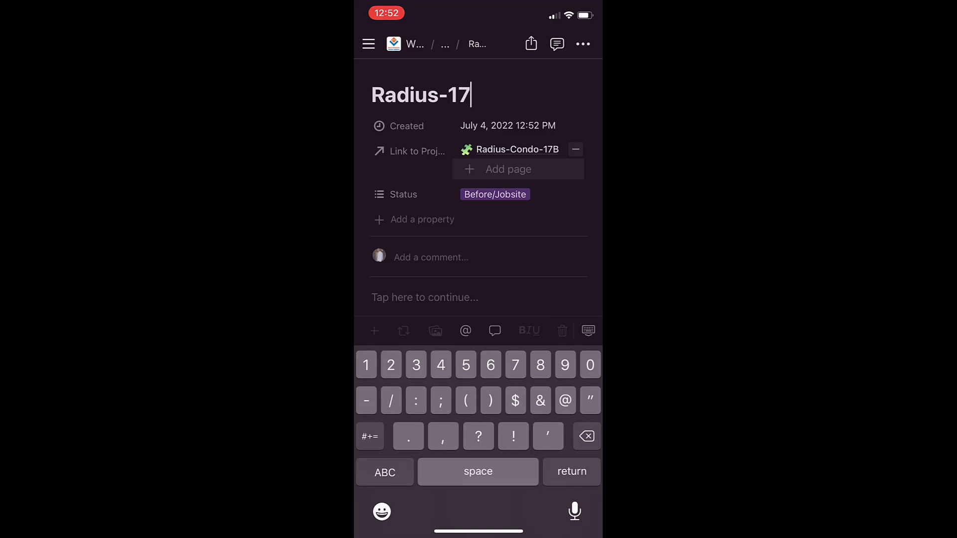
type("B")
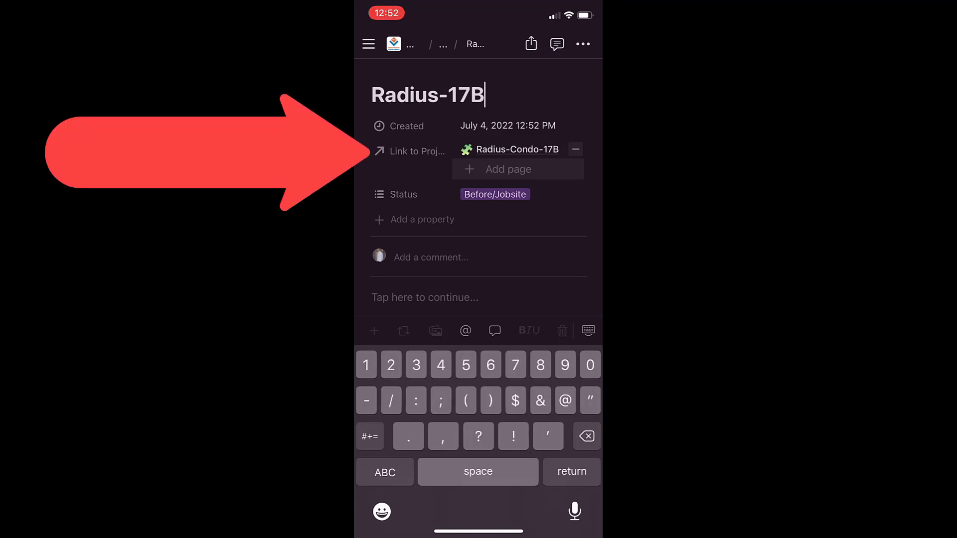
type("-p")
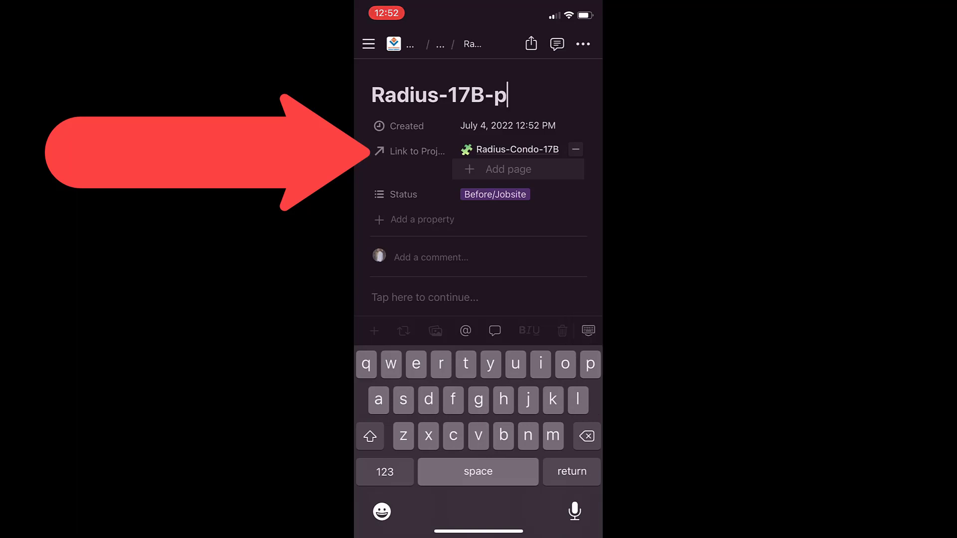
key("BackSpace")
type("001")
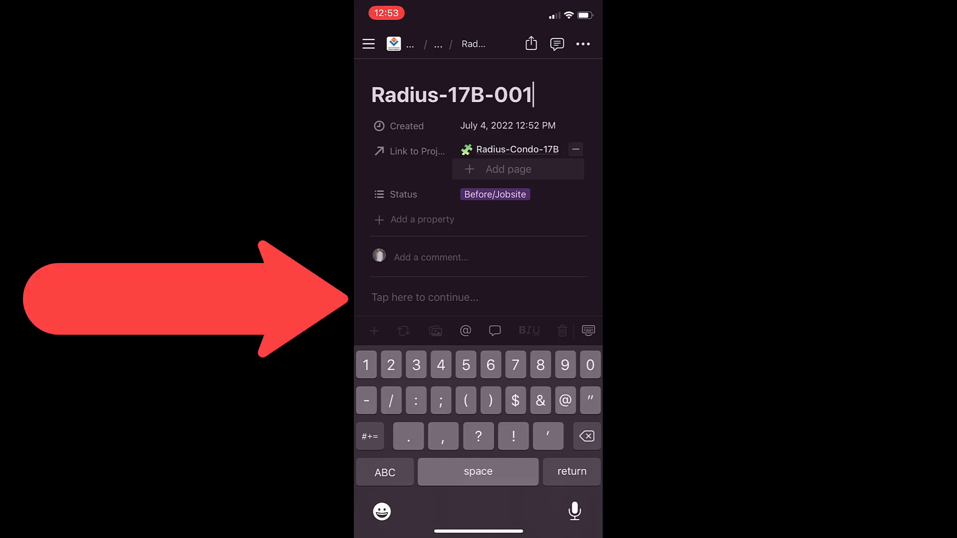
Take a photo of the cabinet drawers with the phone camera and insert it into the Radius-17B-001 page body
left_click(424, 298)
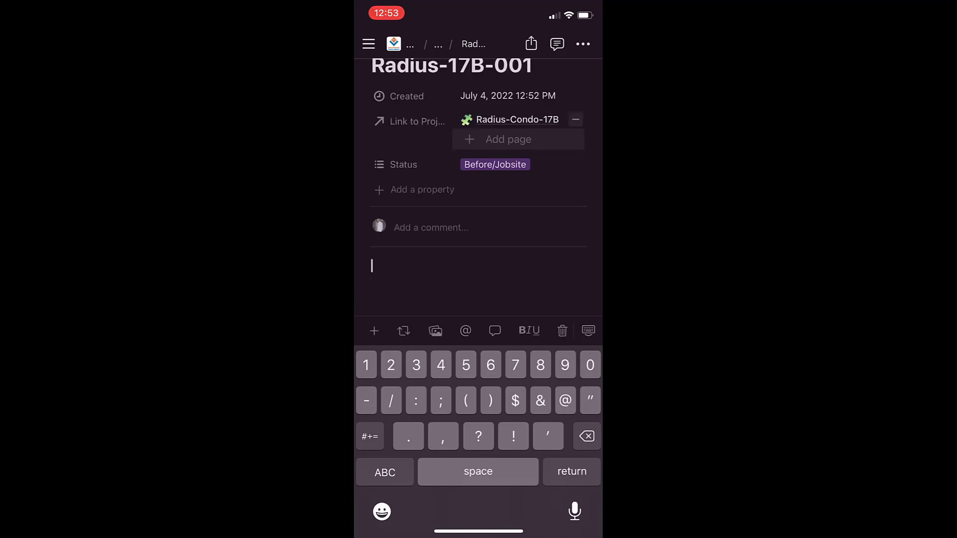
scroll(479, 188, "down", 1)
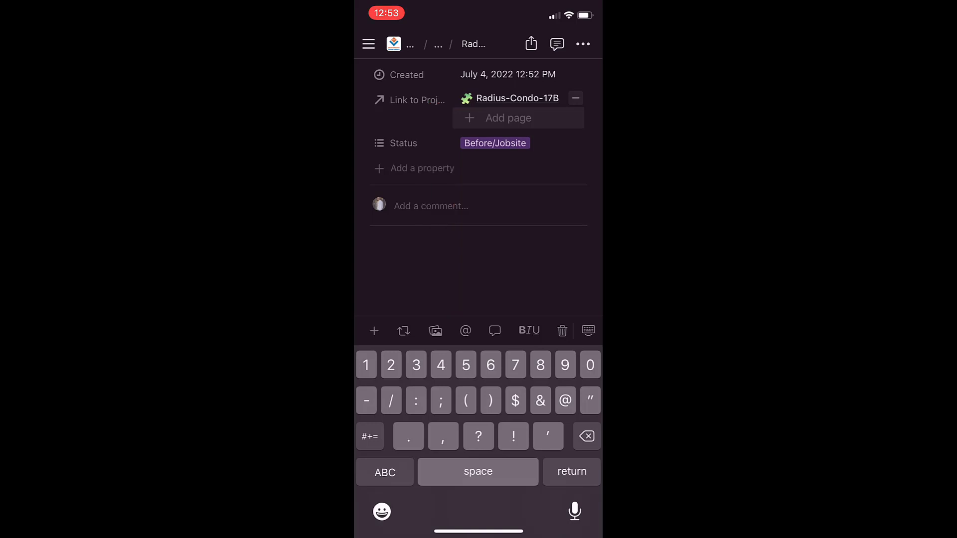
left_click(435, 330)
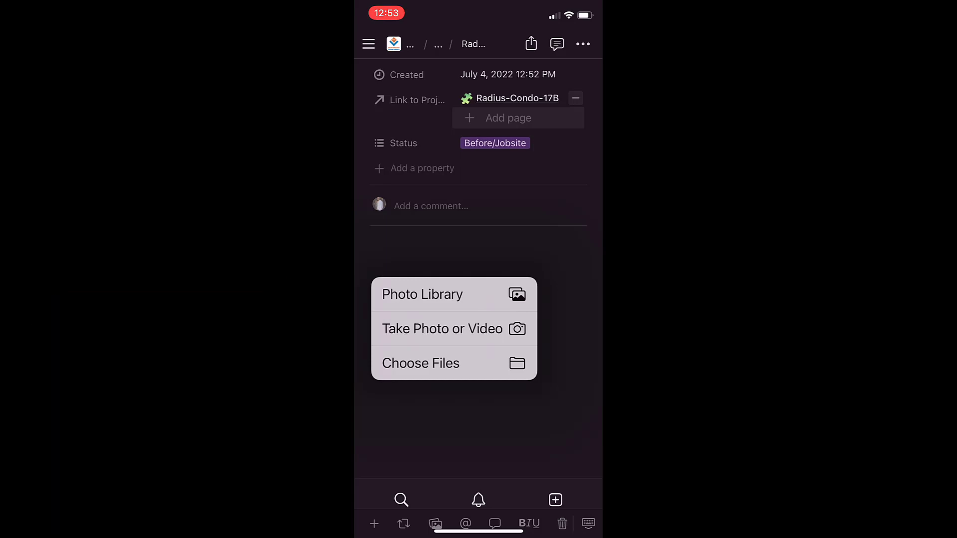
left_click(443, 329)
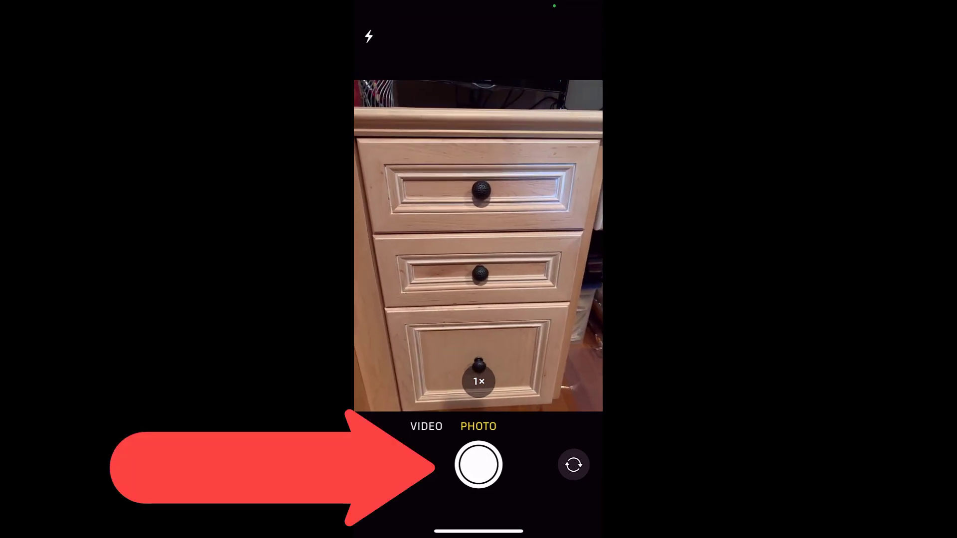
left_click(478, 465)
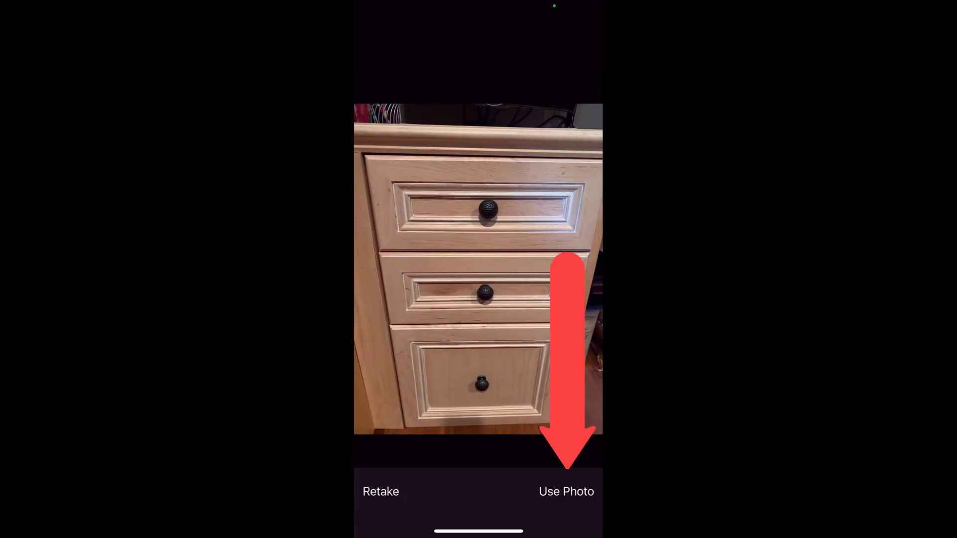
left_click(566, 492)
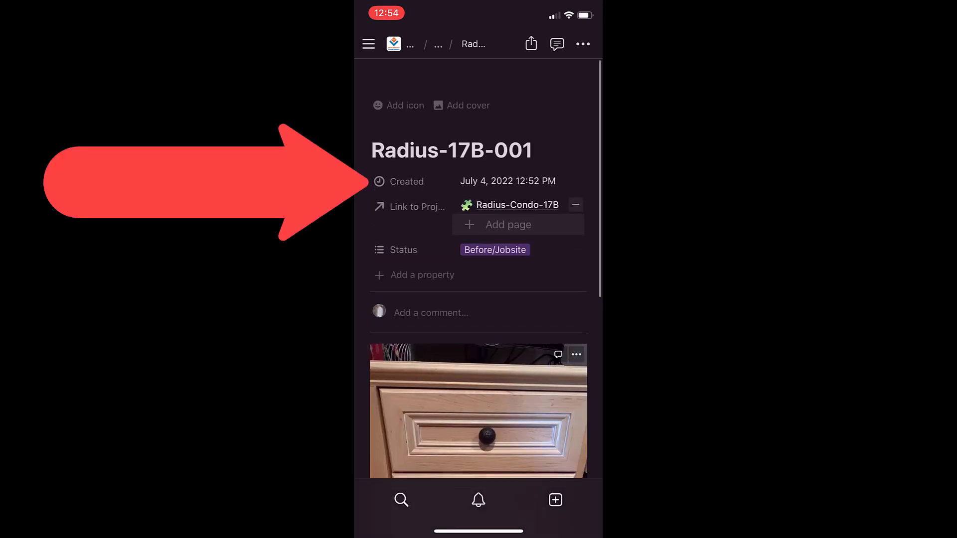
Return to the linked Radius-Condo-17B project and go to its Images section through the table of contents
left_click(518, 178)
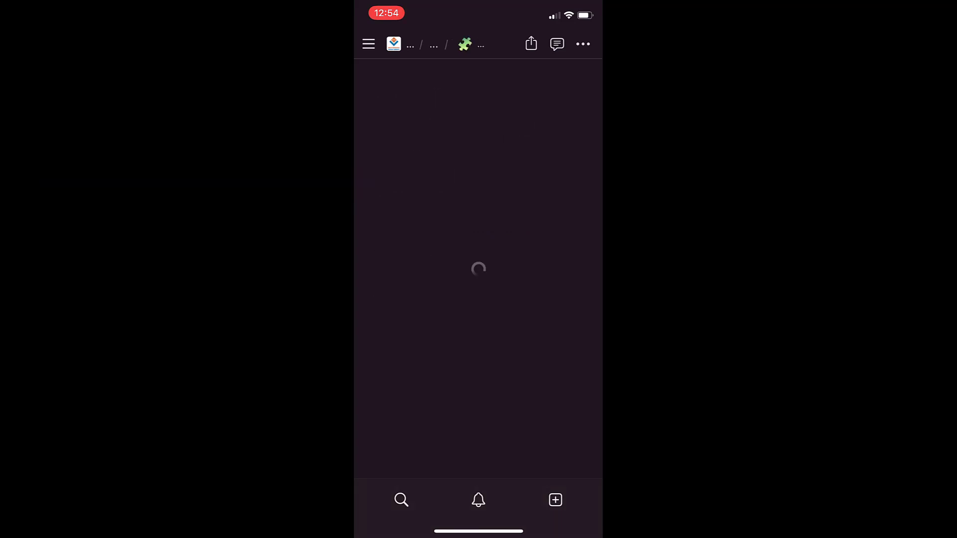
scroll(479, 269, "down", 10)
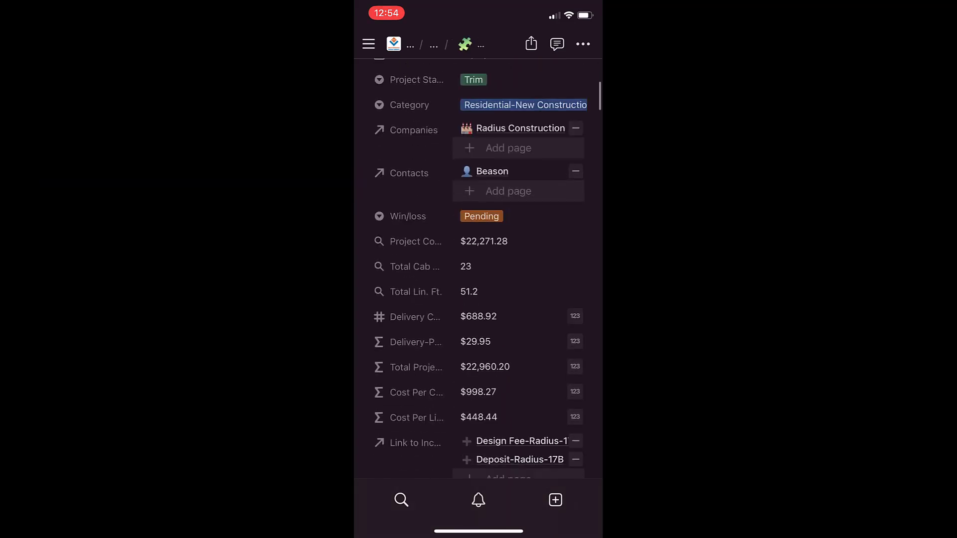
scroll(478, 269, "down", 5)
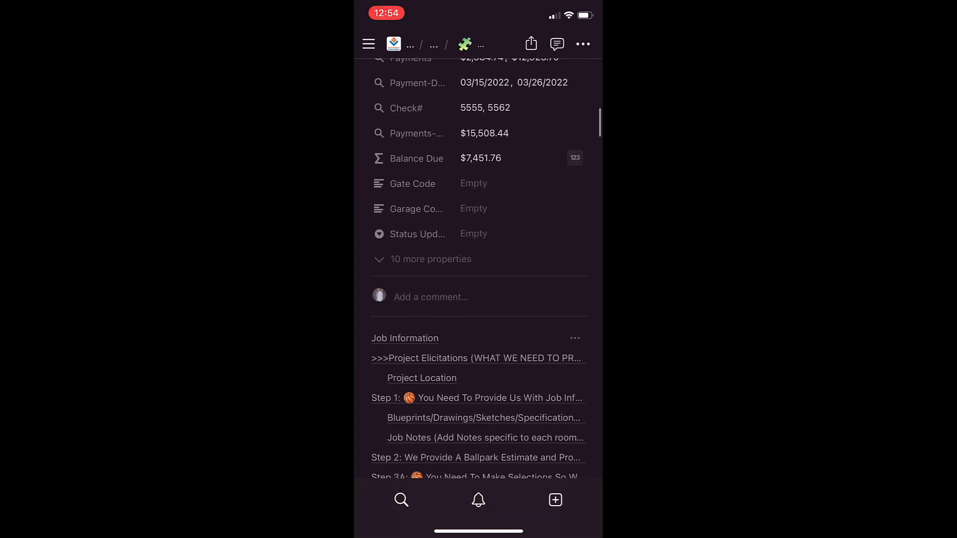
scroll(478, 269, "down", 7)
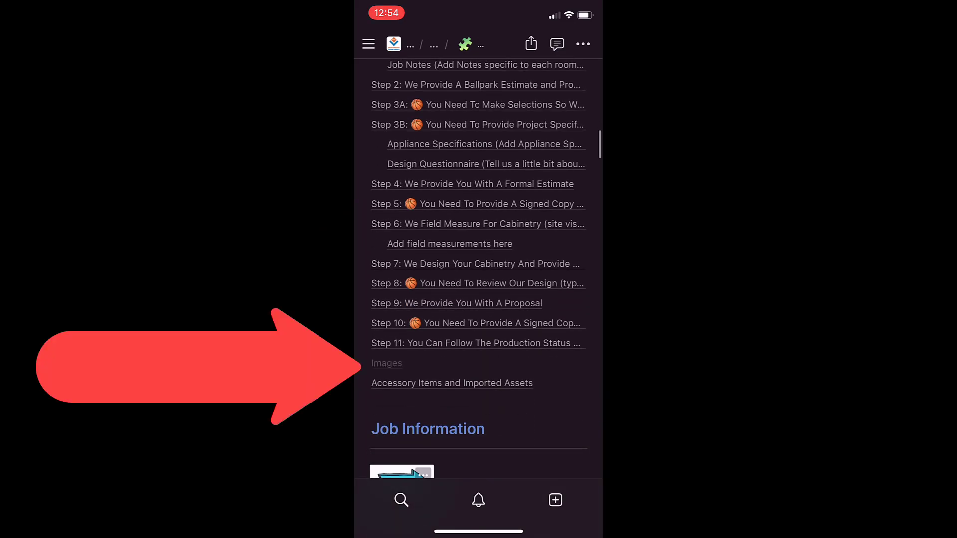
left_click(387, 363)
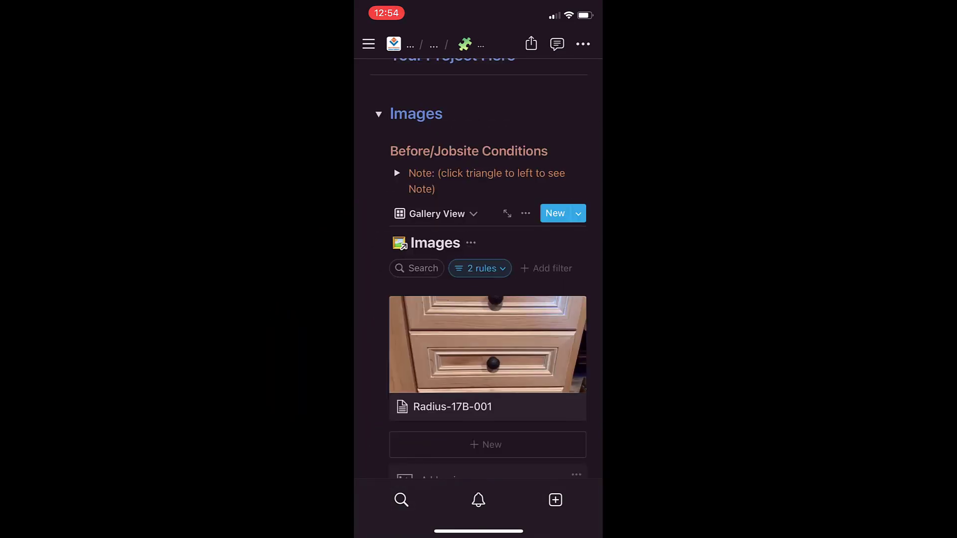
Look through the project's image galleries from Before/Jobsite Conditions to the After/Complete photos
scroll(478, 269, "down", 1)
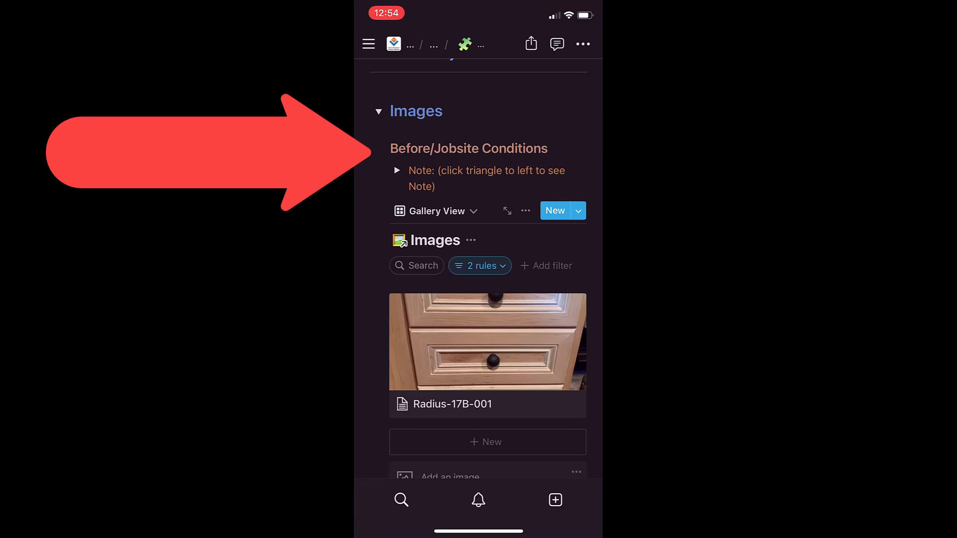
scroll(478, 269, "down", 7)
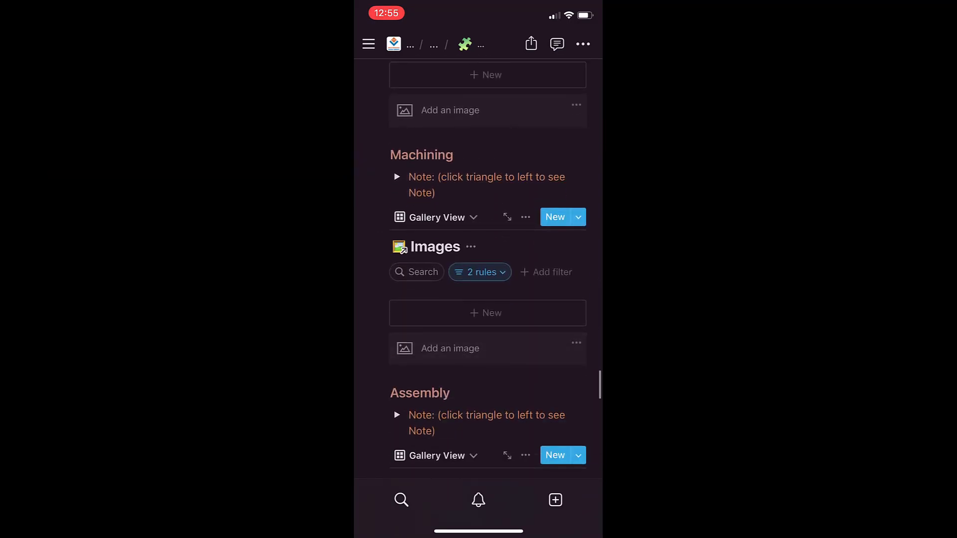
scroll(487, 269, "down", 5)
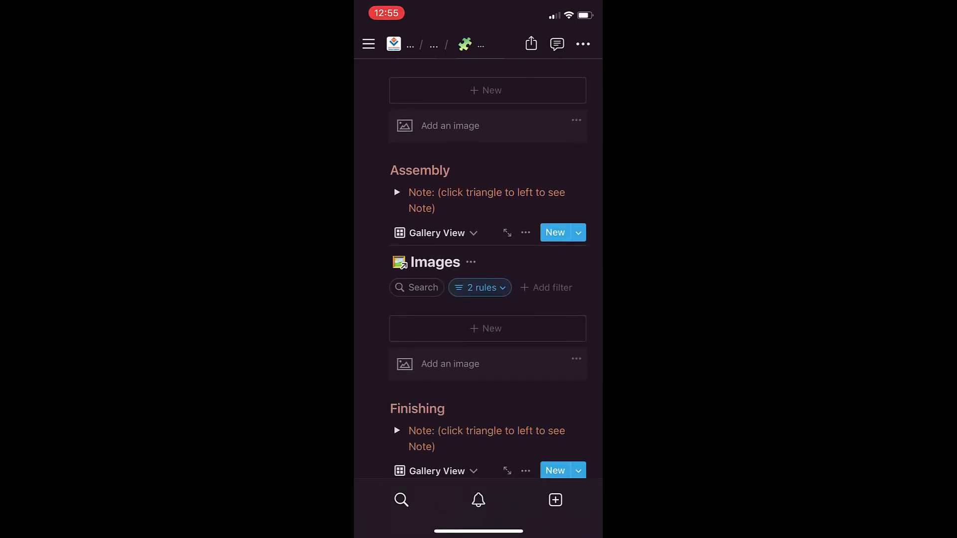
scroll(487, 269, "down", 15)
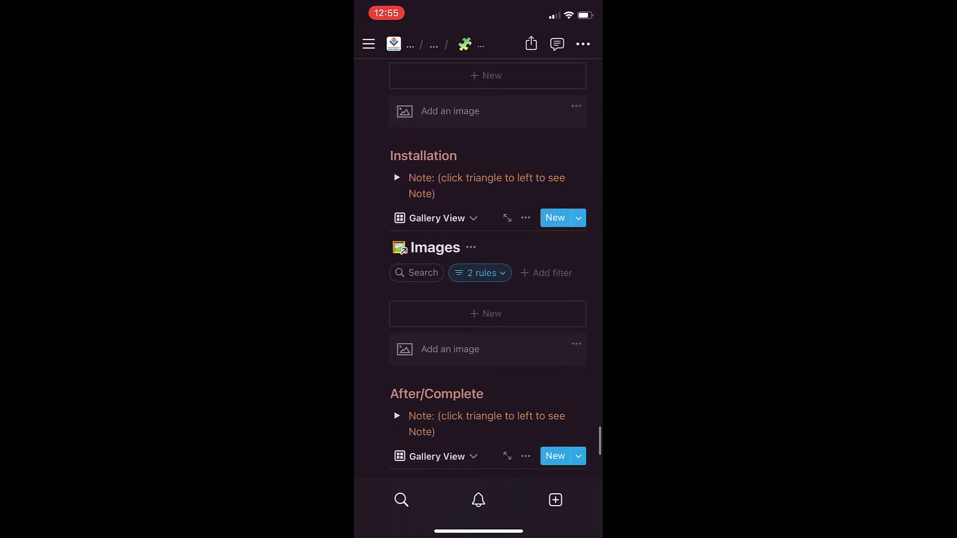
scroll(487, 269, "down", 4)
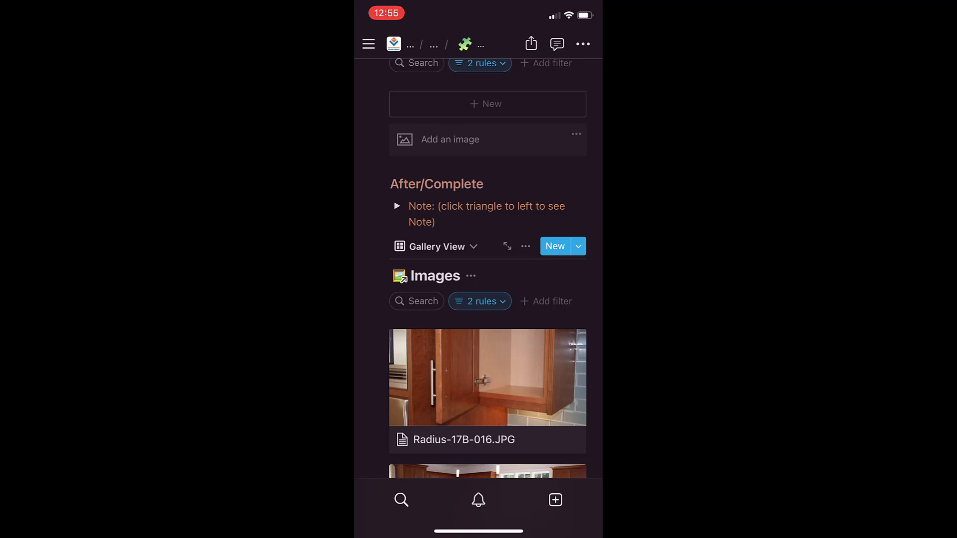
scroll(488, 269, "down", 2)
scroll(488, 269, "down", 10)
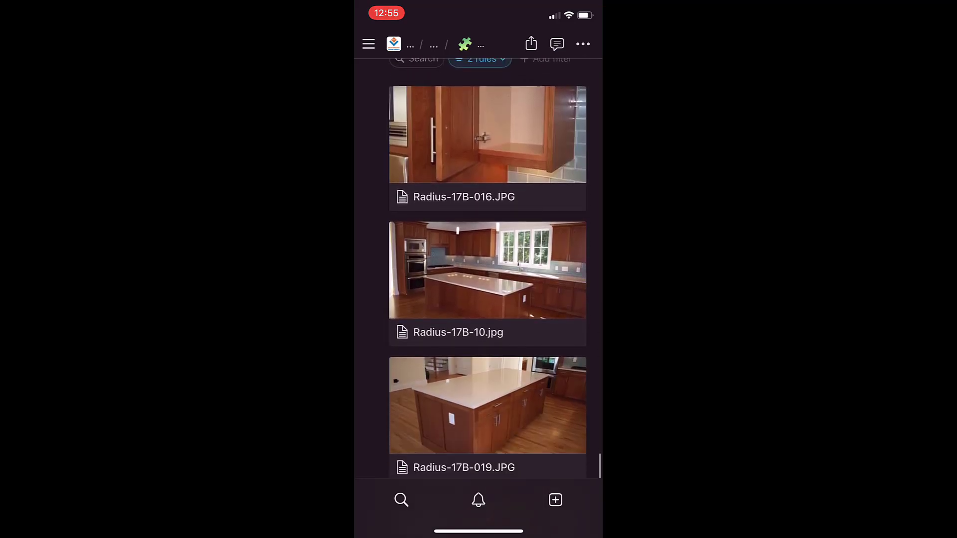
scroll(487, 270, "down", 15)
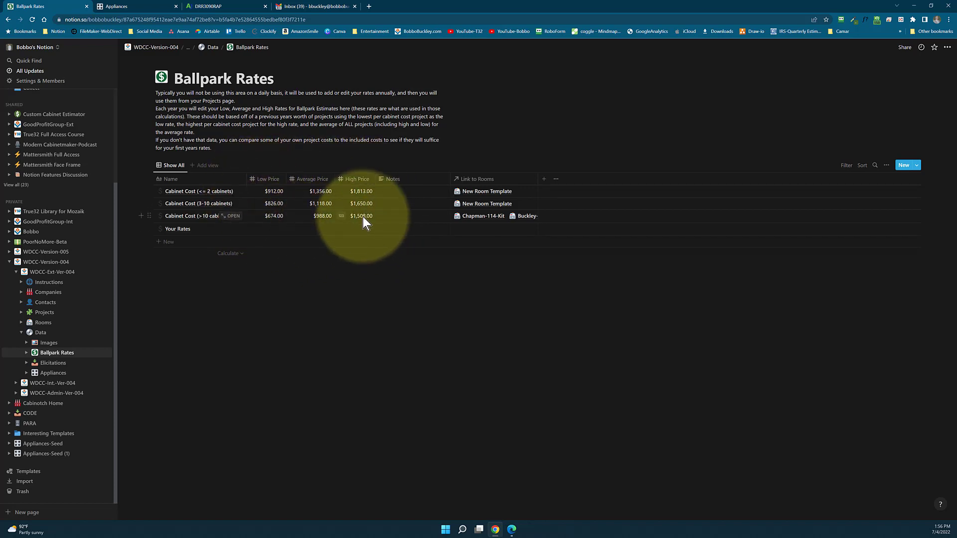
left_click(194, 231)
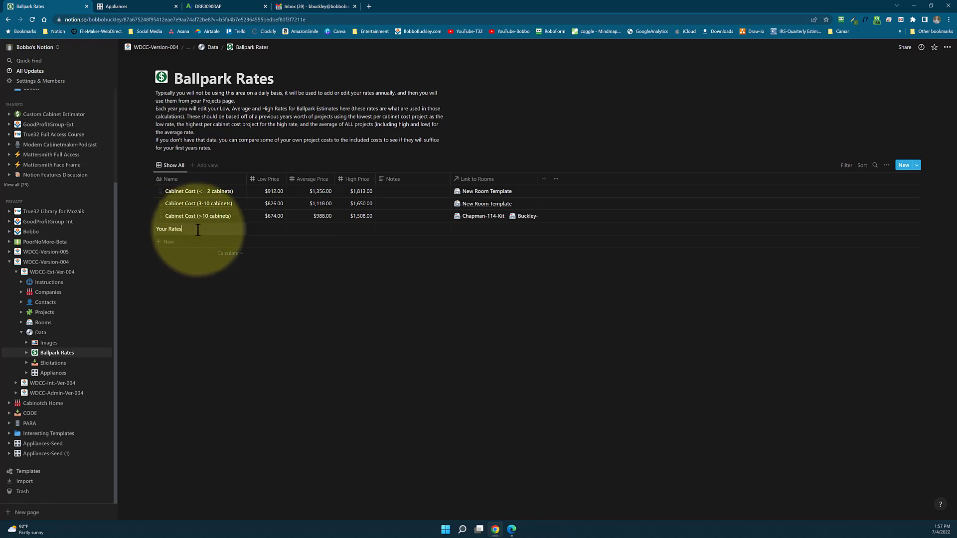
key("Escape")
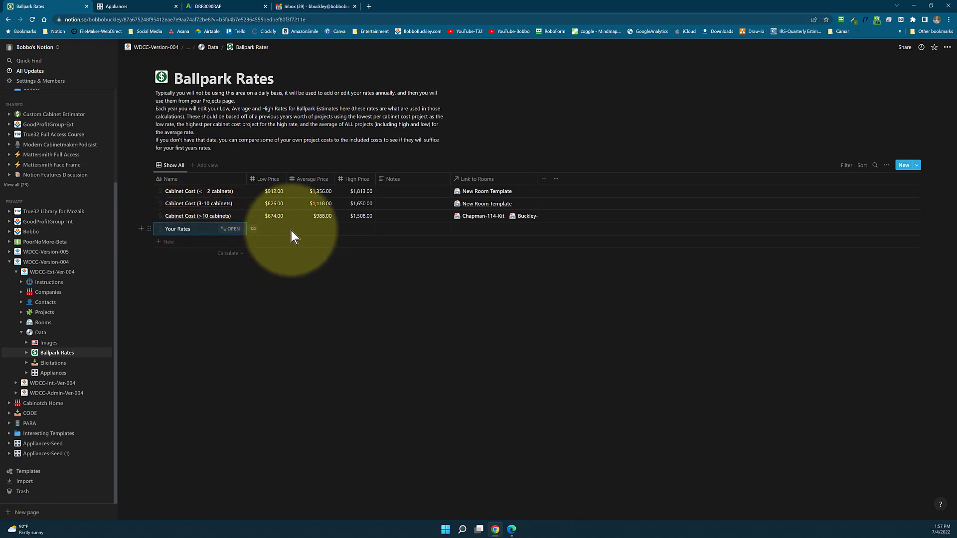
key("Right")
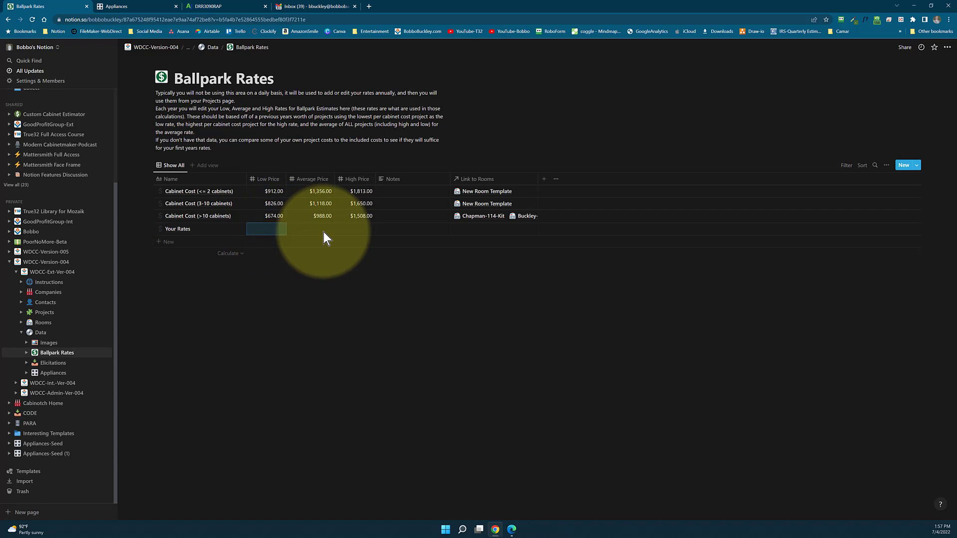
left_click(324, 232)
left_click(365, 231)
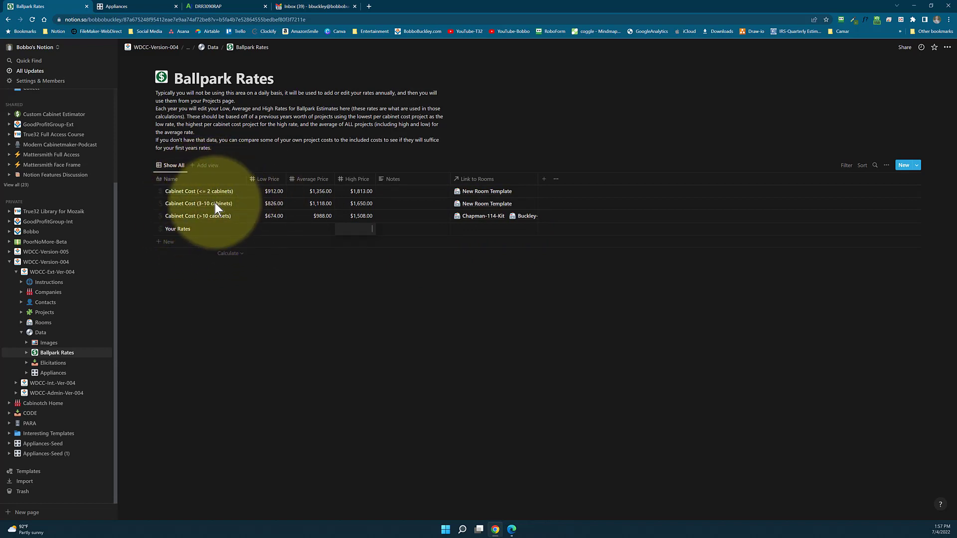
key("Escape")
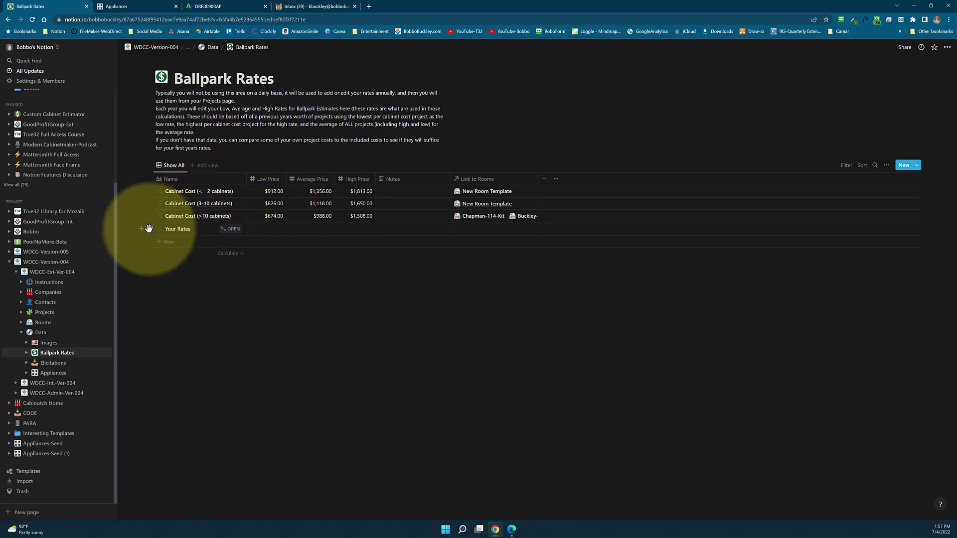
Duplicate the Your Rates row in the Ballpark Rates table
left_click(149, 229)
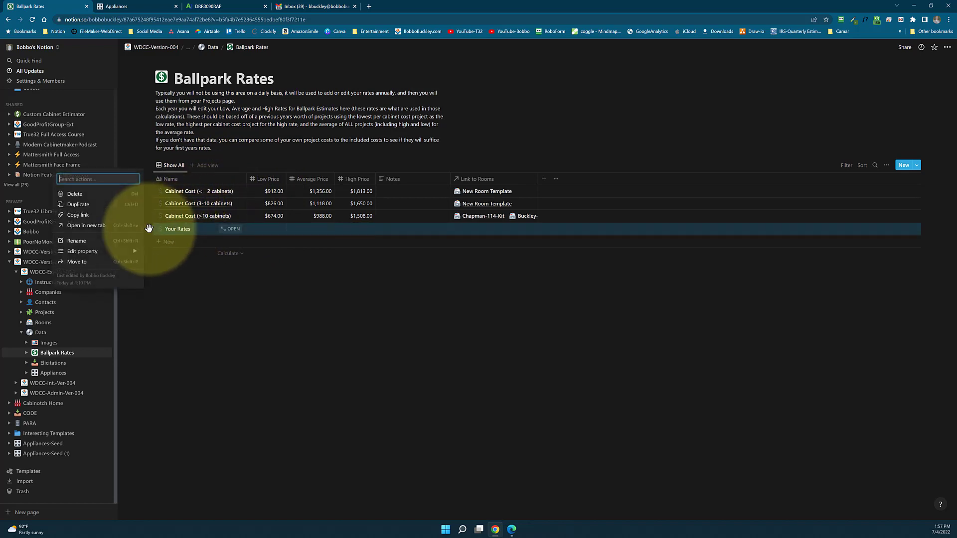
left_click(80, 204)
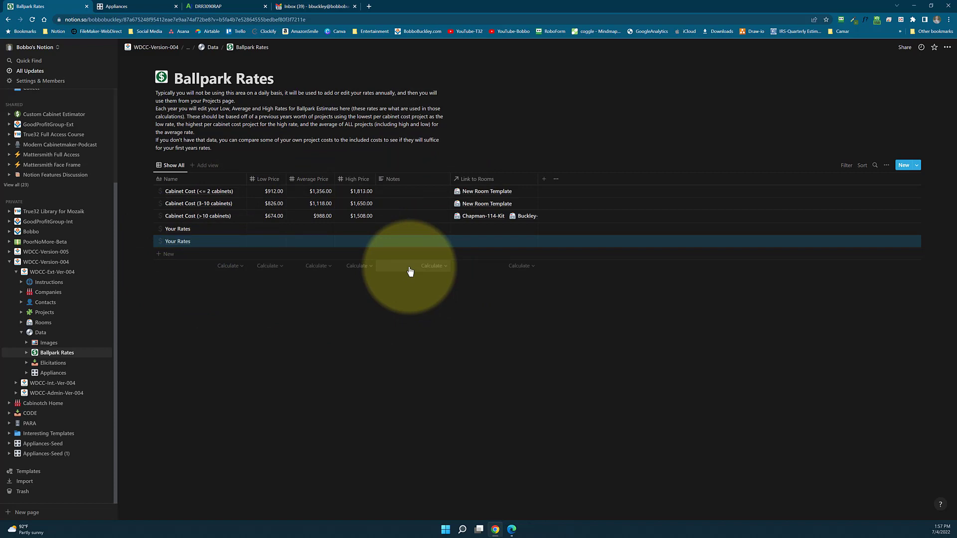
Compare the WDCC-Ext-Ver-004 Elicitations page with the filled-in one in Kingdom-Ext-Ver-004, and return to the WDCC page
left_click(53, 367)
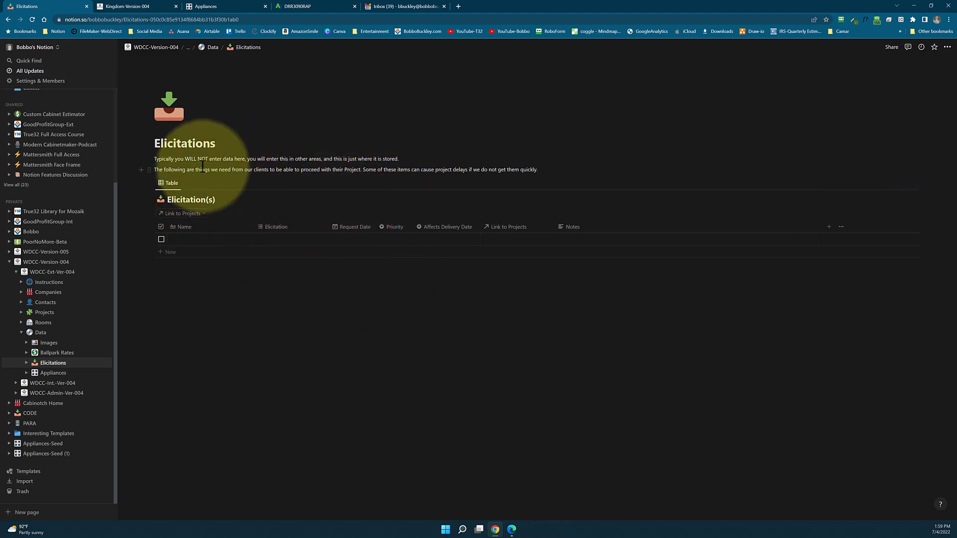
left_click(129, 7)
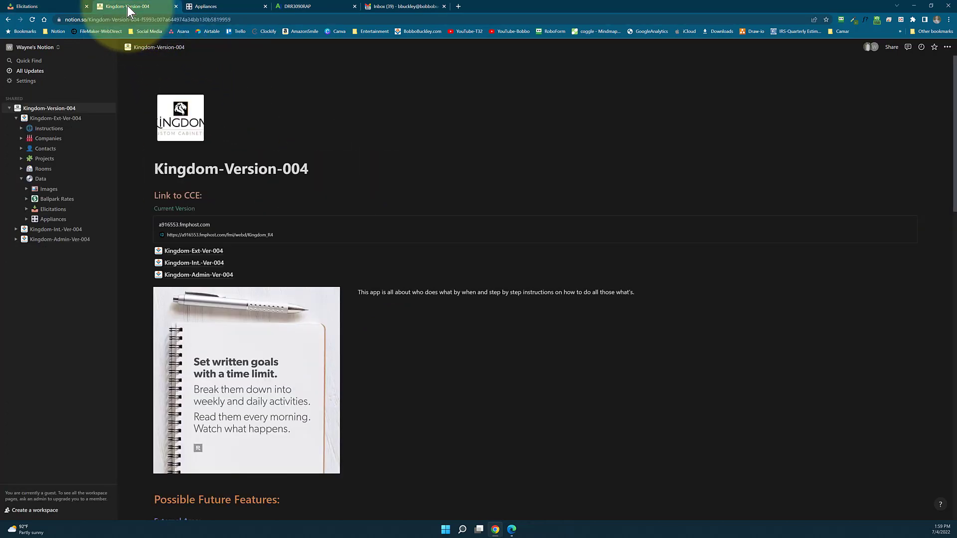
left_click(52, 209)
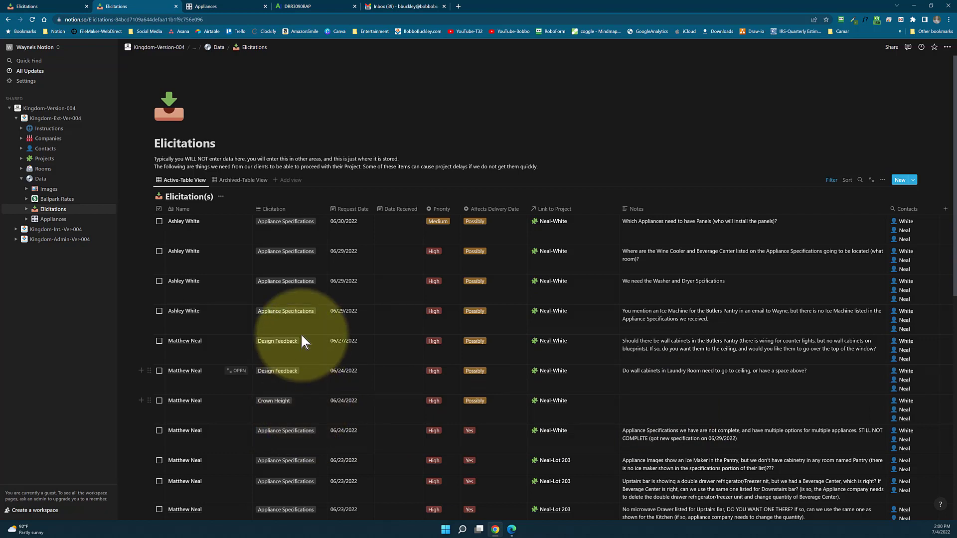
left_click(44, 6)
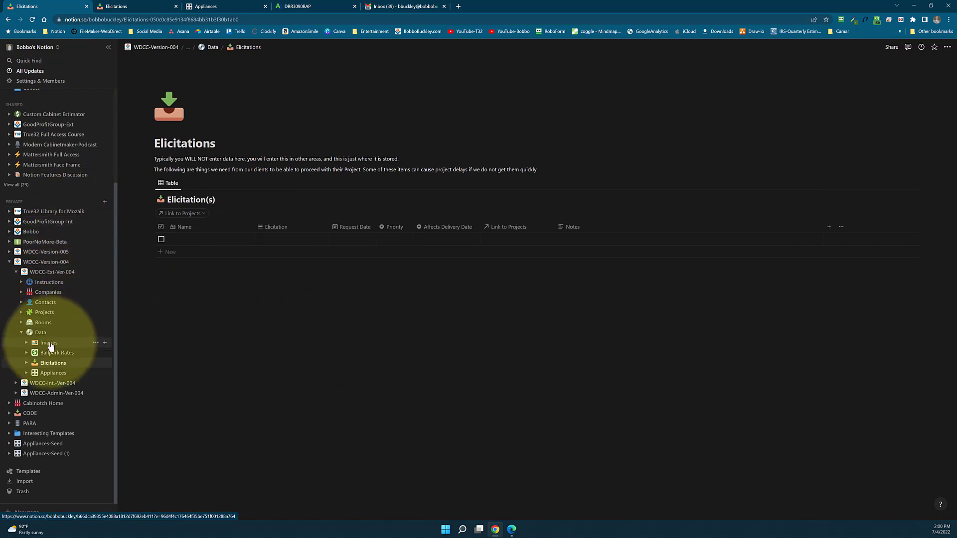
Open the Appliances database and examine the Brand and Appliance Type options on the SKSCF3001P record
left_click(52, 374)
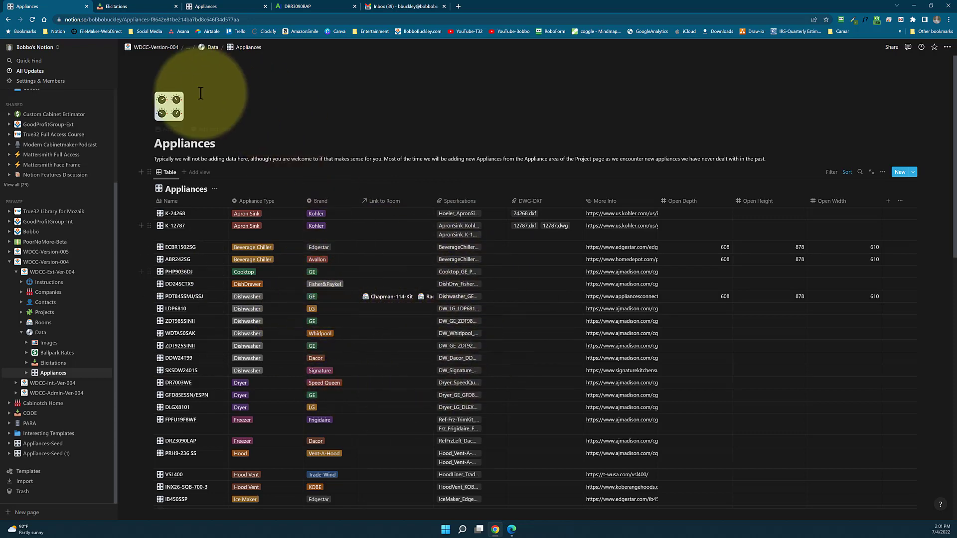
left_click(234, 7)
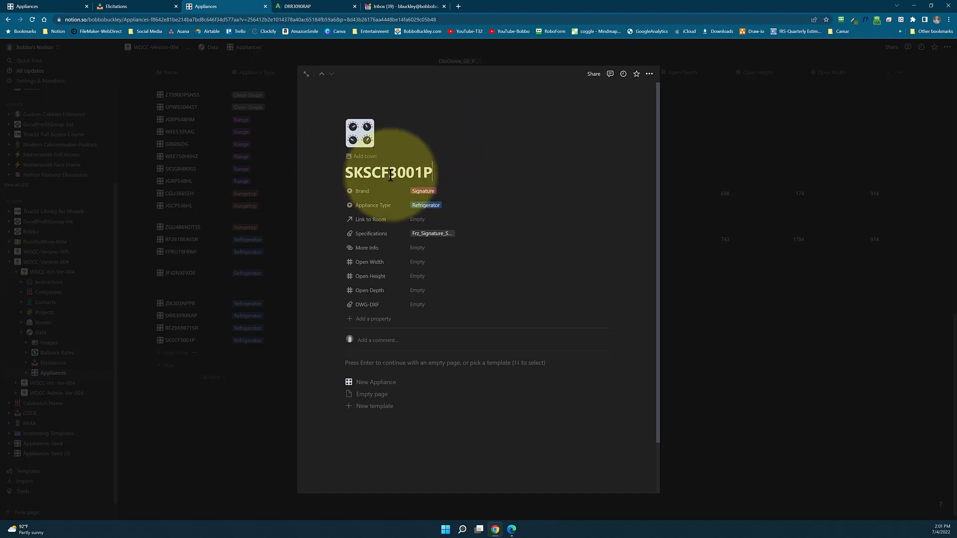
left_click(442, 195)
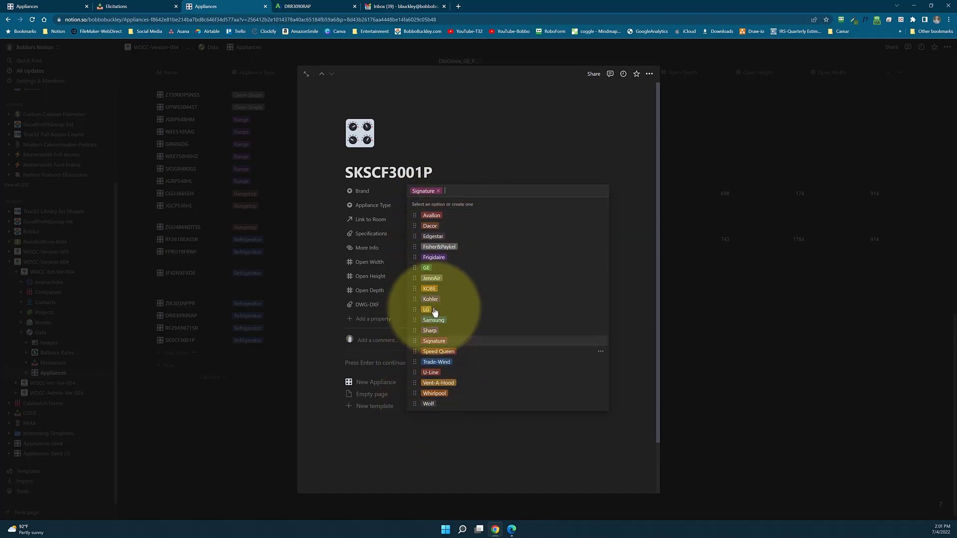
left_click(450, 179)
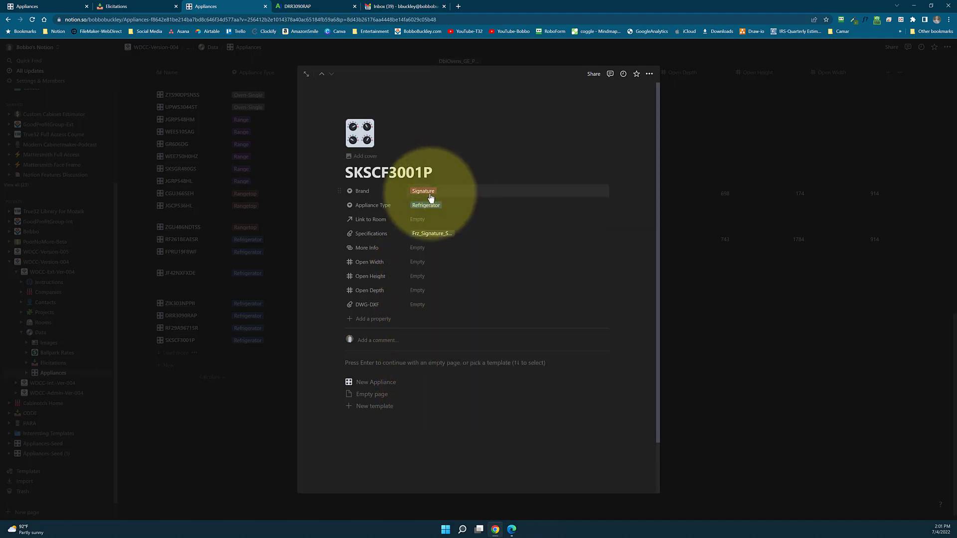
left_click(452, 209)
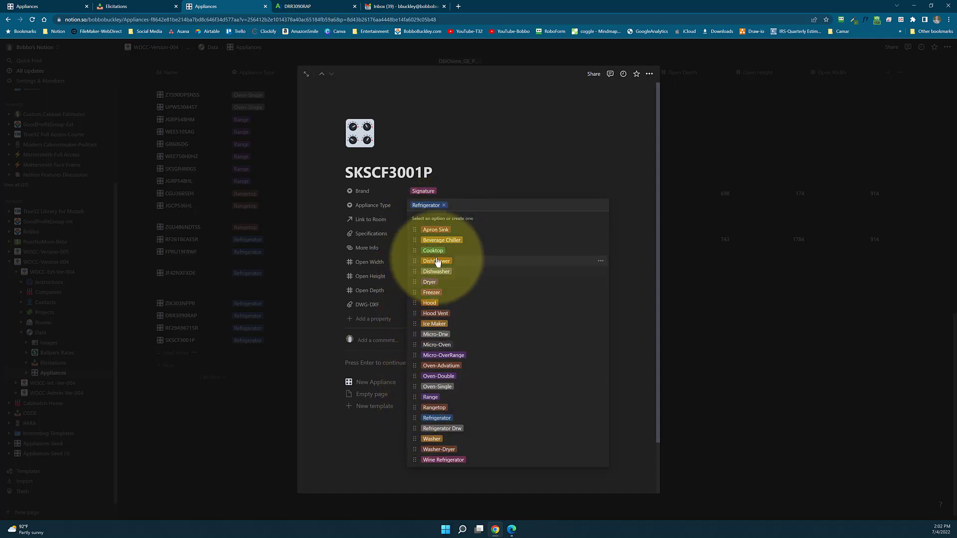
left_click(451, 196)
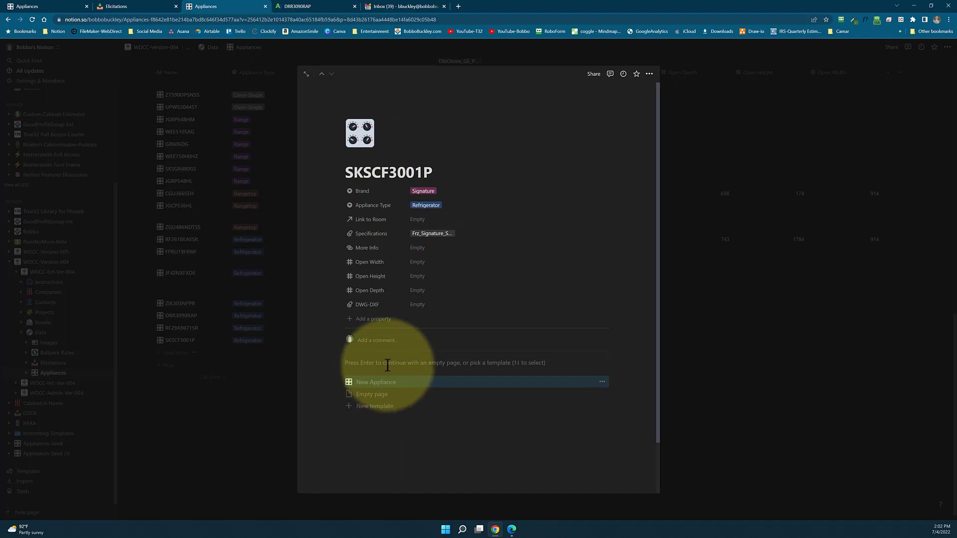
Apply the New Appliance template to the SKSCF3001P record and copy its model number from the title
left_click(378, 389)
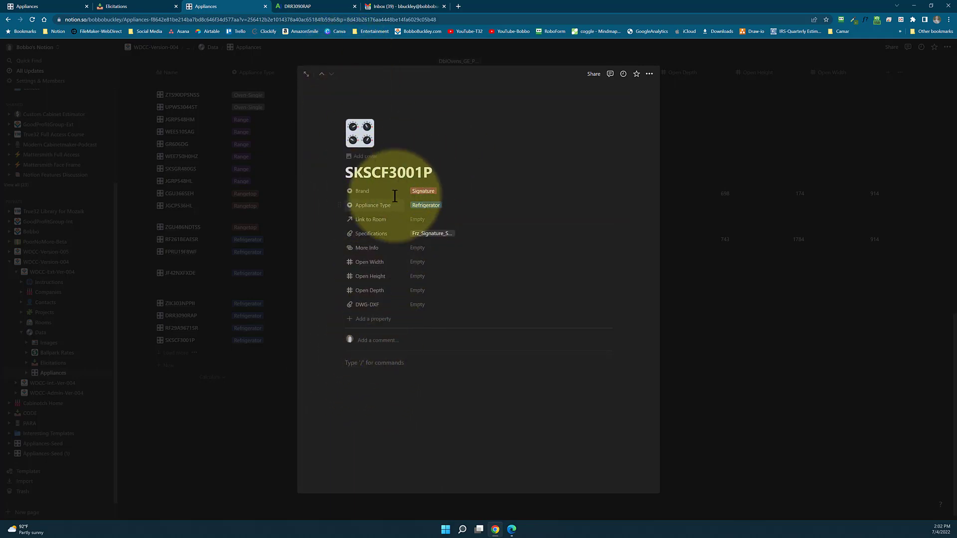
left_click_drag(437, 176, 347, 179)
key("ctrl+c")
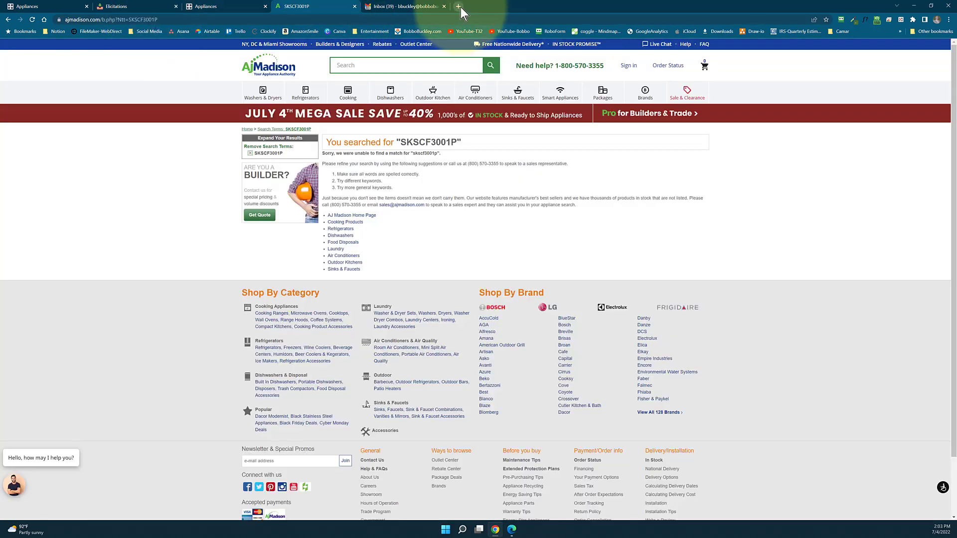
Search Google for SKSCF3001P in a new browser tab and open the Signature Kitchen Suite product page
left_click(458, 6)
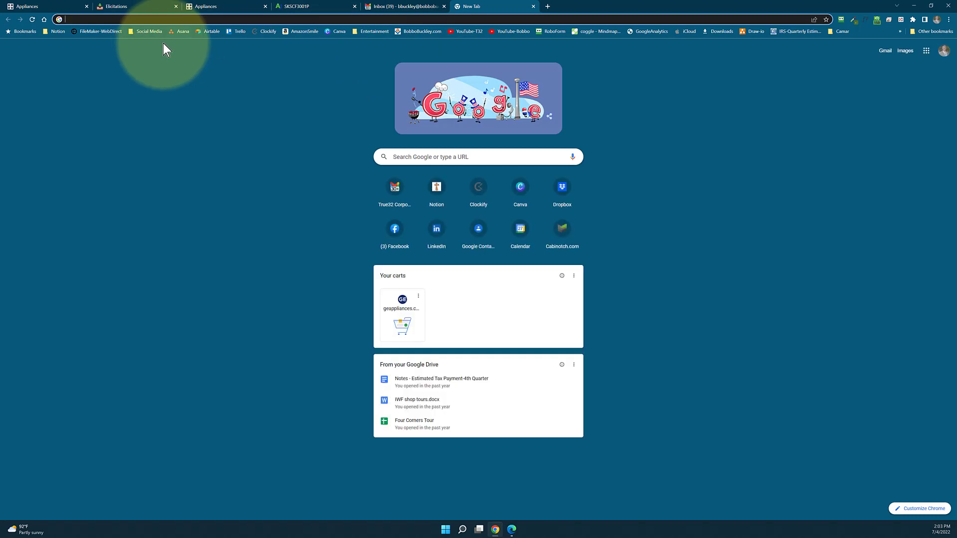
key("ctrl+v")
key("Return")
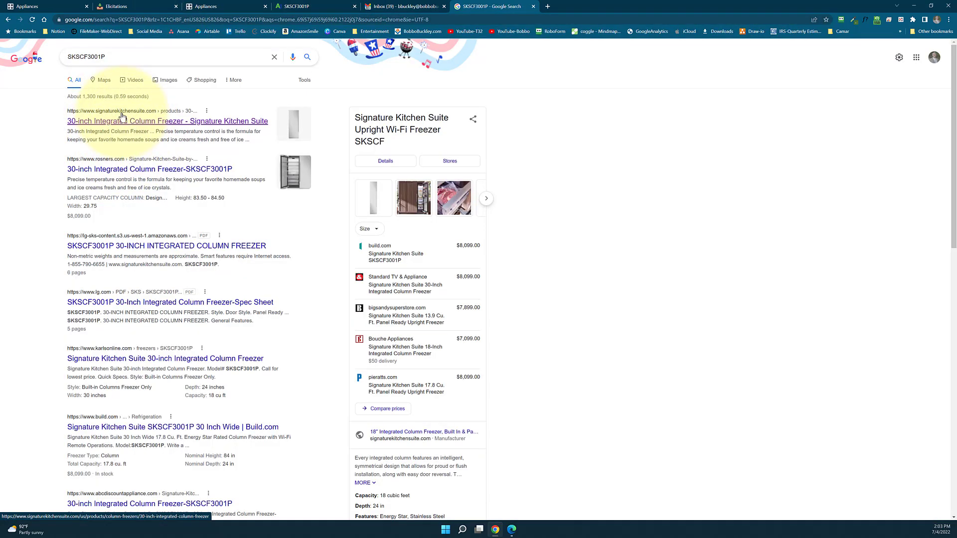
left_click(124, 122)
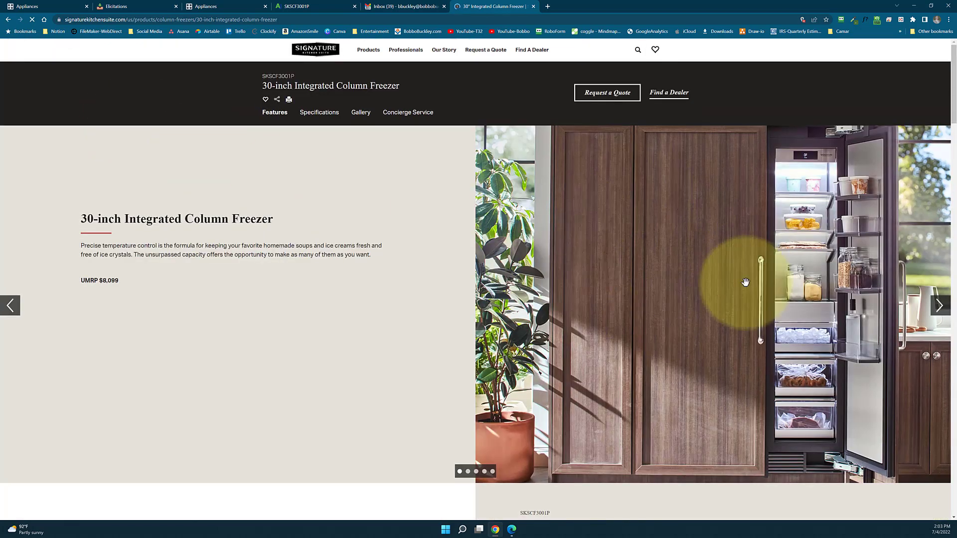
Save the freezer's product image in the Appliances folder as REF_Signature_SKSCF3001P.jpg
right_click(659, 269)
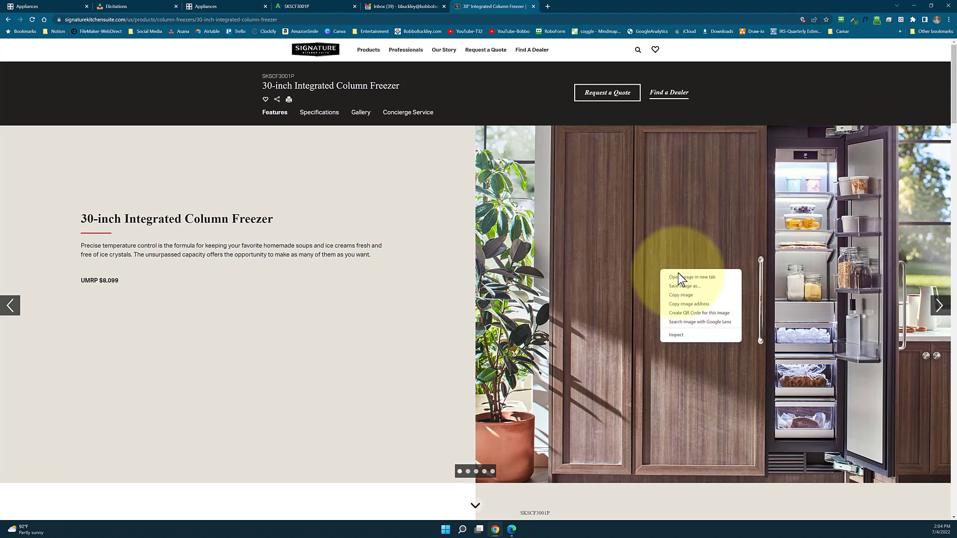
left_click(691, 286)
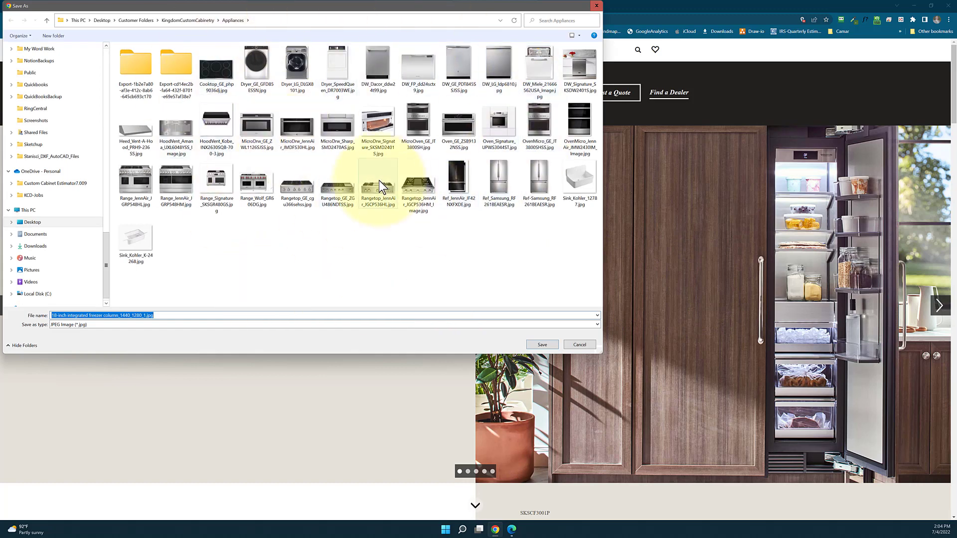
left_click(104, 315)
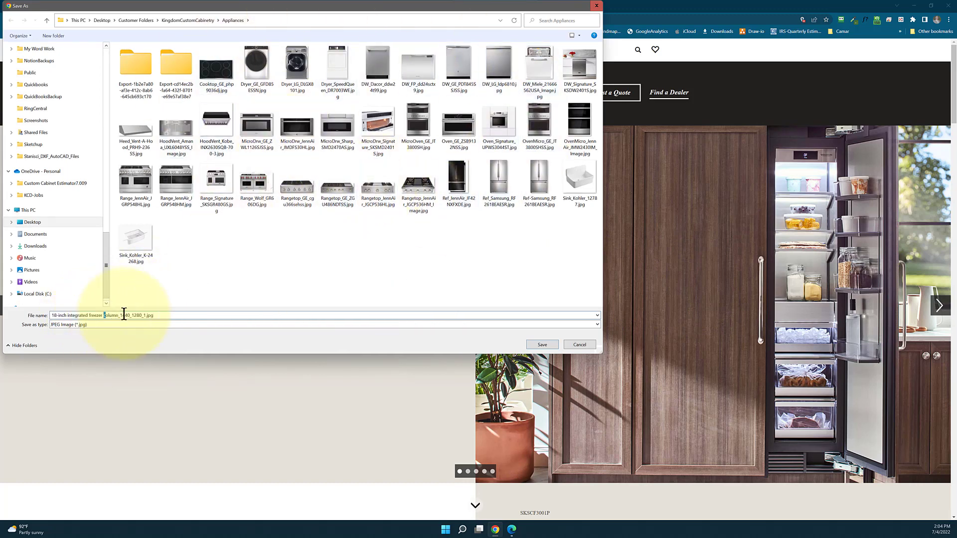
left_click_drag(144, 316, 43, 322)
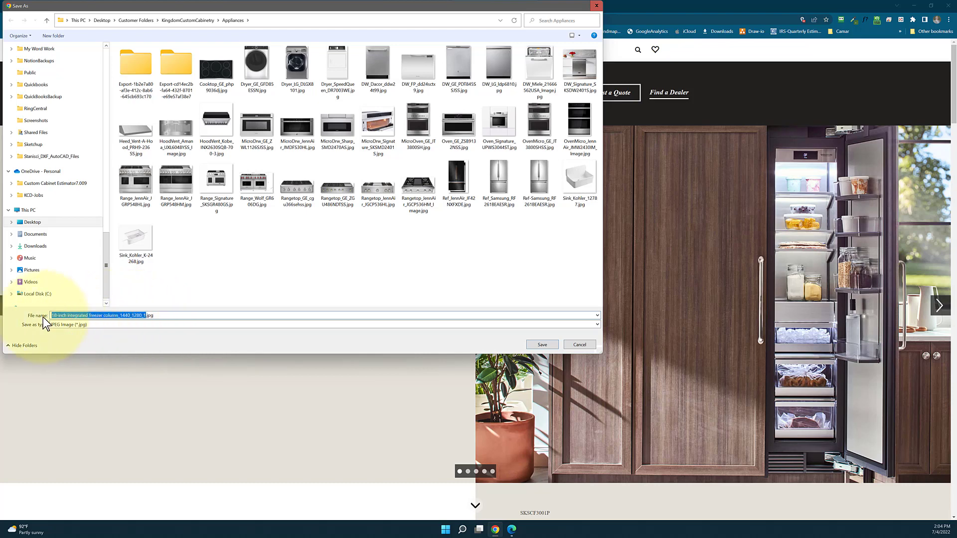
type("RE")
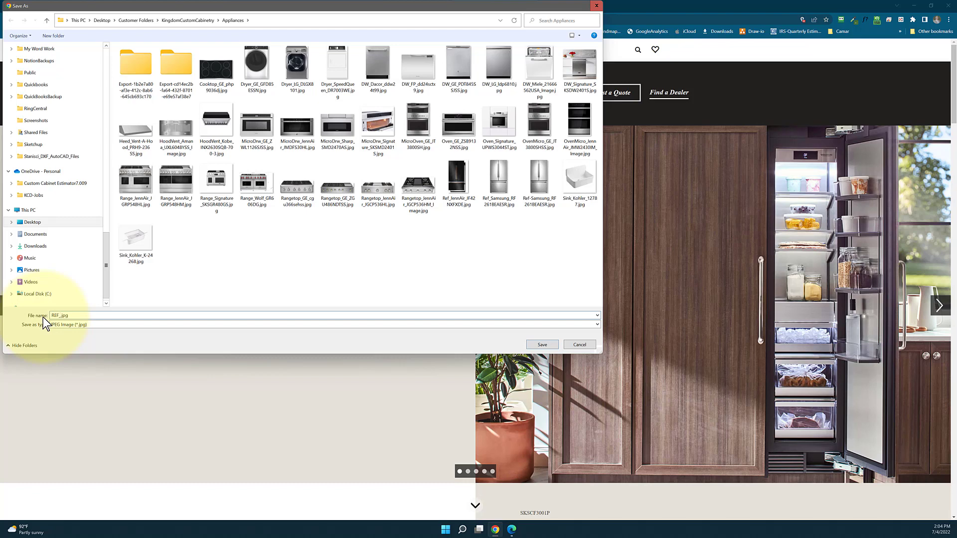
type("F_Signature_")
key("ctrl+v")
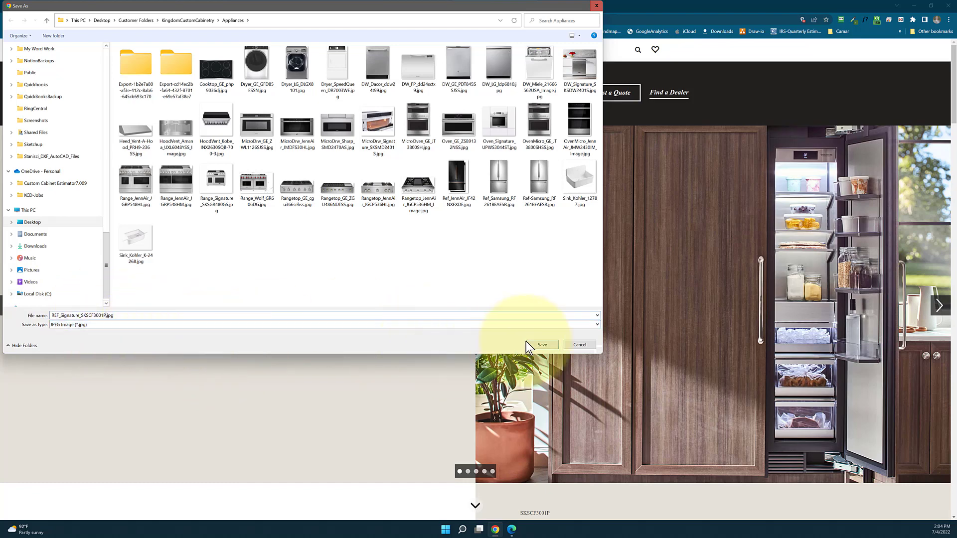
left_click(541, 345)
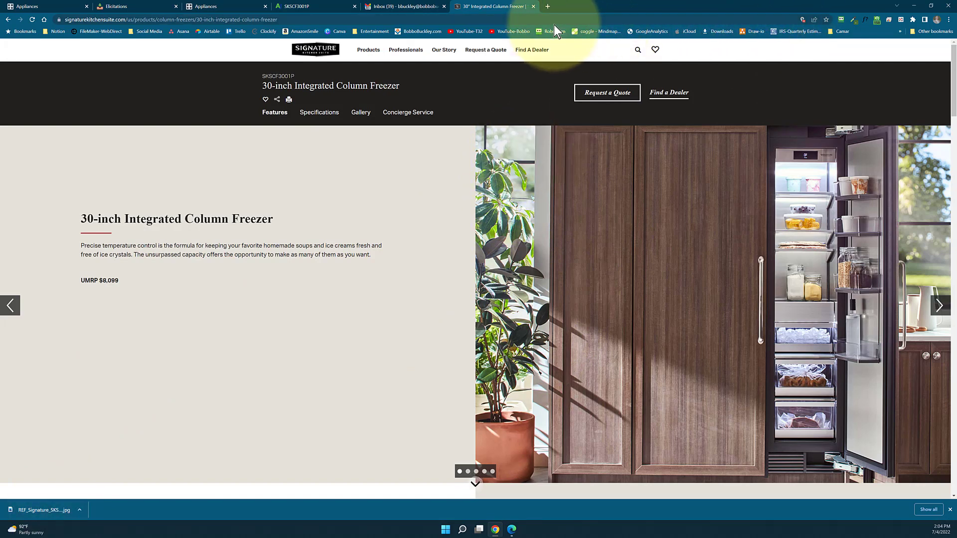
Detach the SKSCF3001P Appliances tab into its own window and arrange both browser windows side by side
left_click(227, 8)
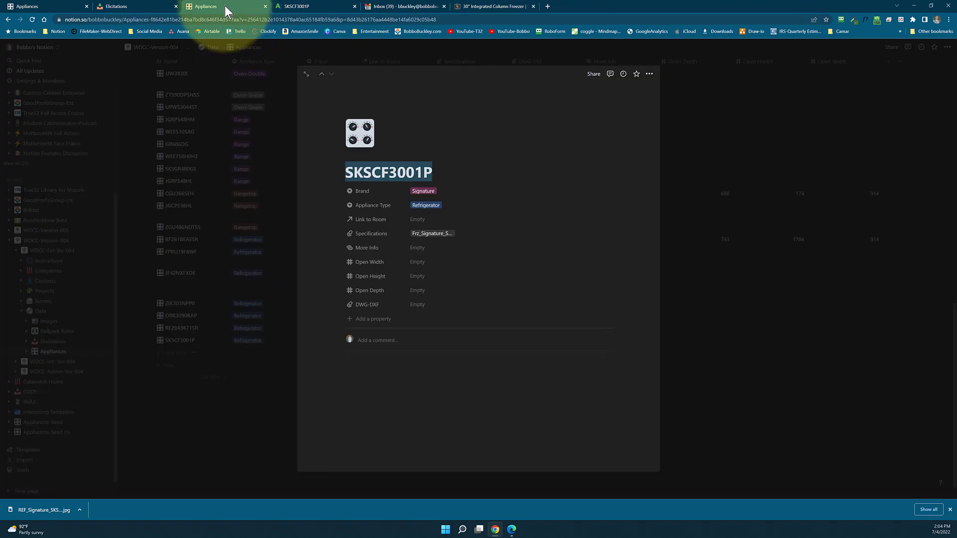
left_click_drag(318, 63, 514, 73)
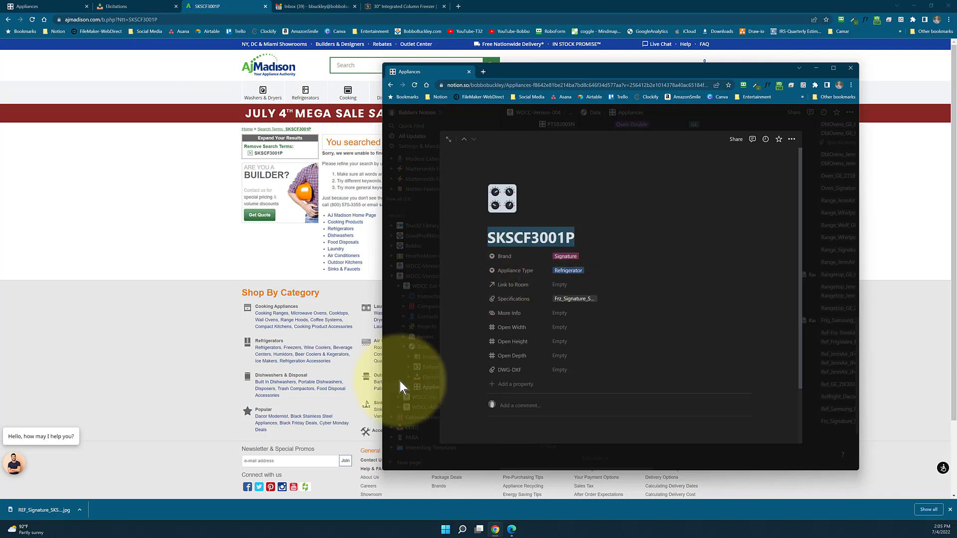
left_click(507, 425)
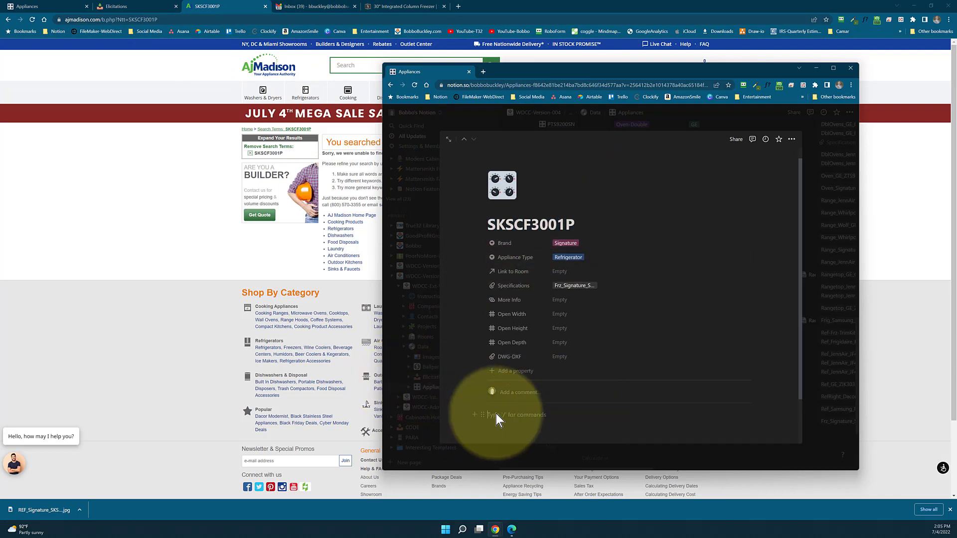
left_click_drag(28, 511, 36, 511)
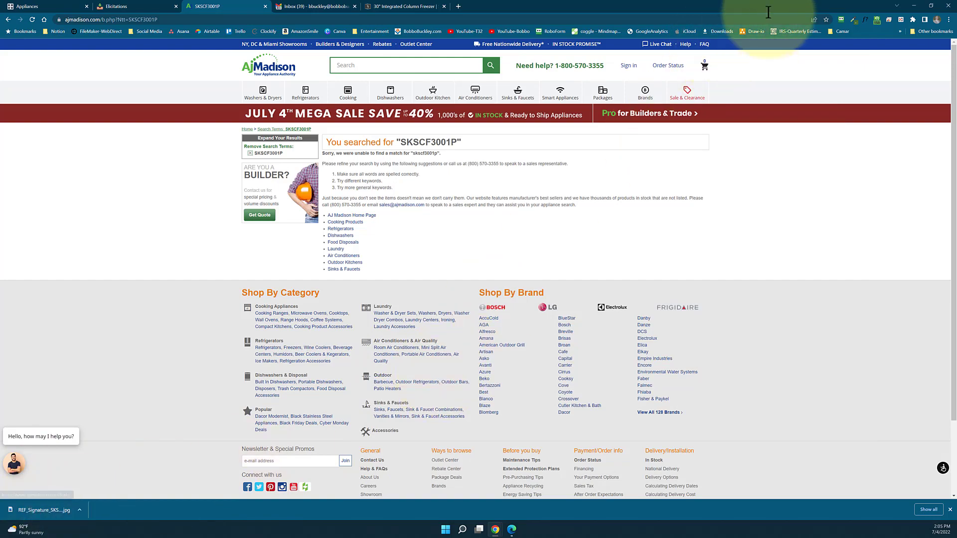
left_click(935, 7)
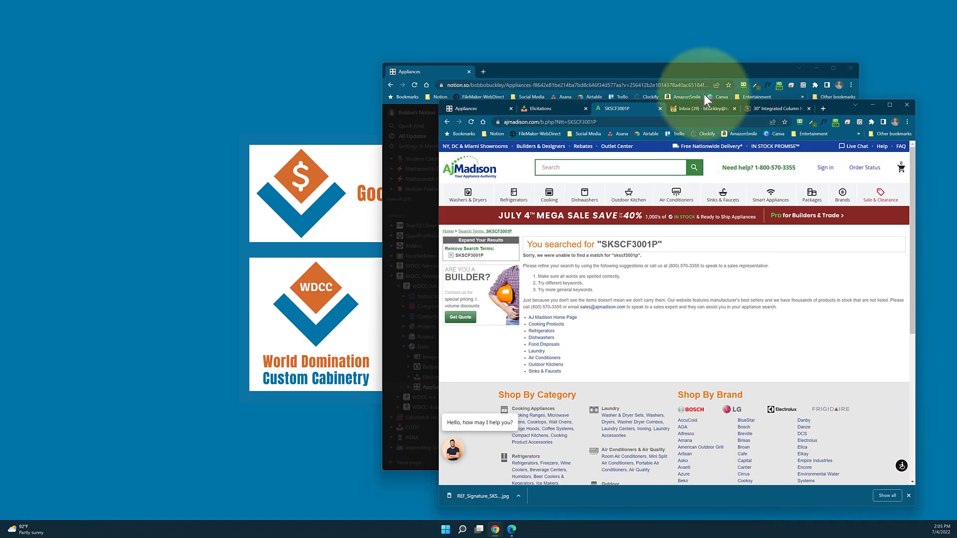
left_click_drag(836, 103, 447, 61)
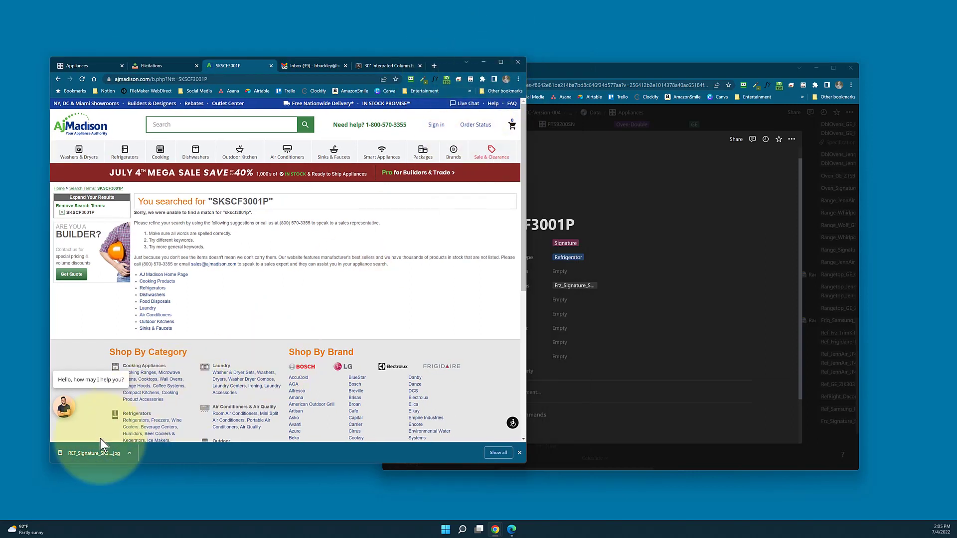
Insert the downloaded REF_Signature_SKSCF3001P.jpg into the SKSCF3001P page body, and merge its tab back into the maximized main window
left_click_drag(87, 453, 565, 402)
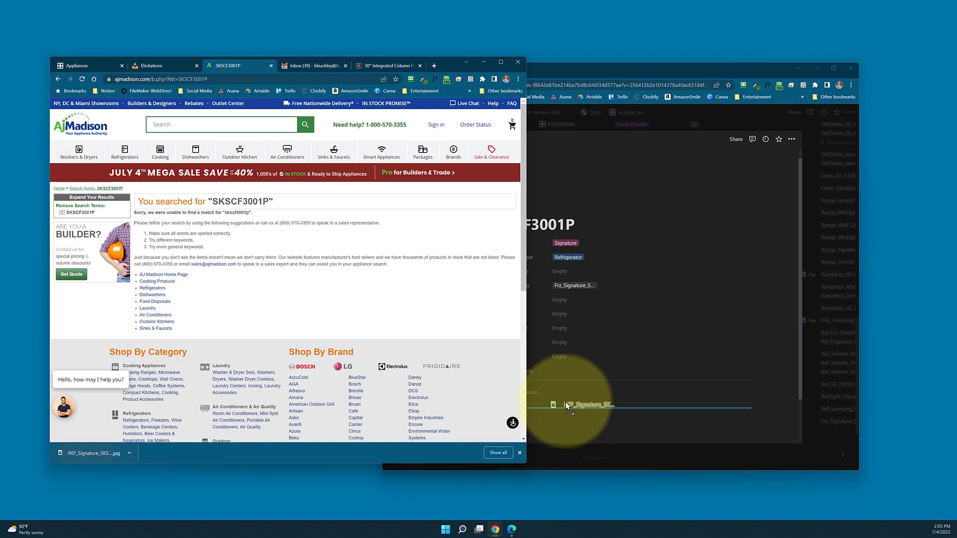
left_click_drag(566, 402, 565, 402)
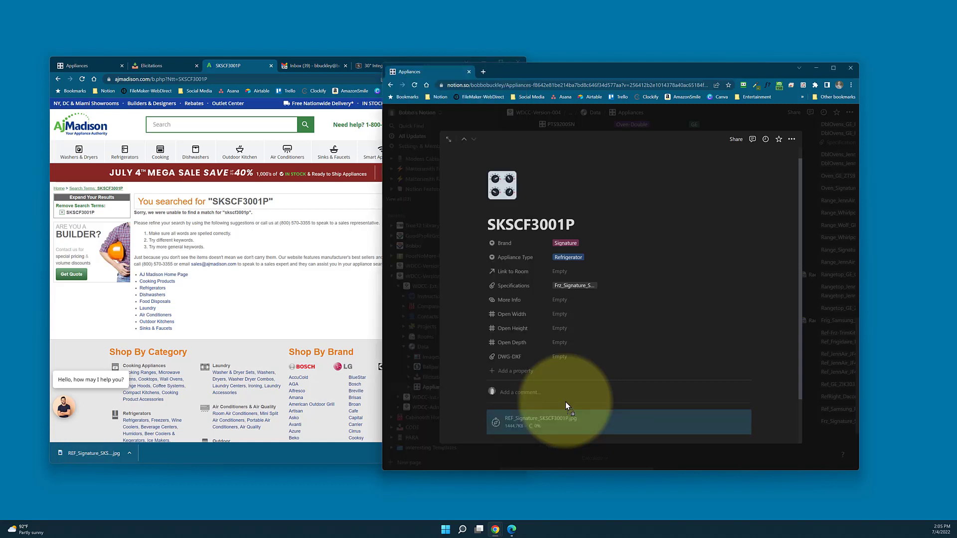
scroll(618, 351, "down", 5)
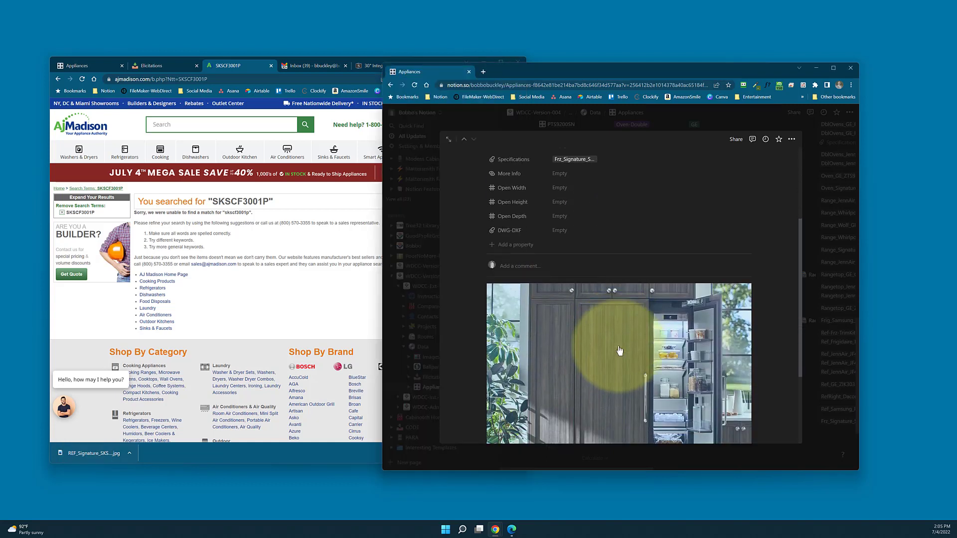
scroll(619, 351, "up", 4)
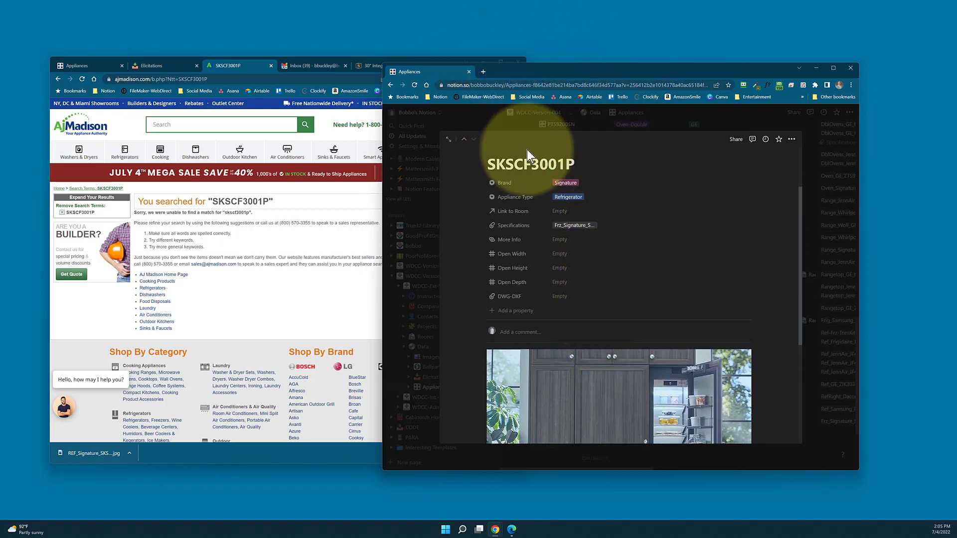
left_click_drag(432, 71, 223, 72)
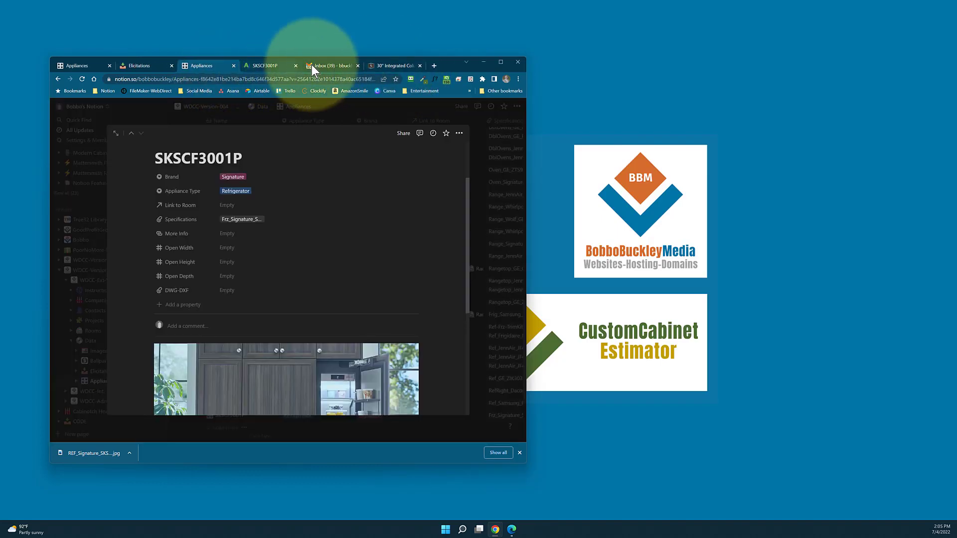
left_click(501, 61)
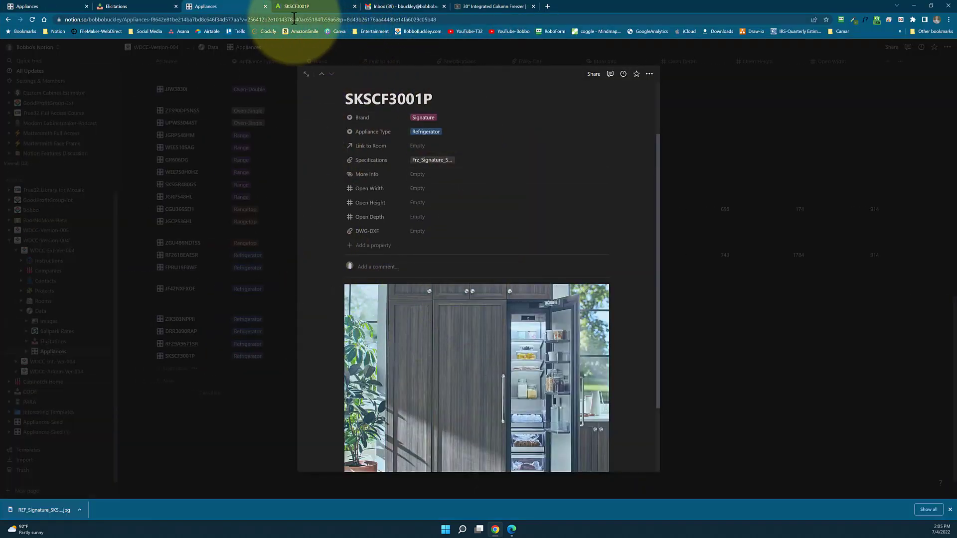
Copy the Signature Kitchen Suite product page's URL into the More Info property of SKSCF3001P
left_click(488, 7)
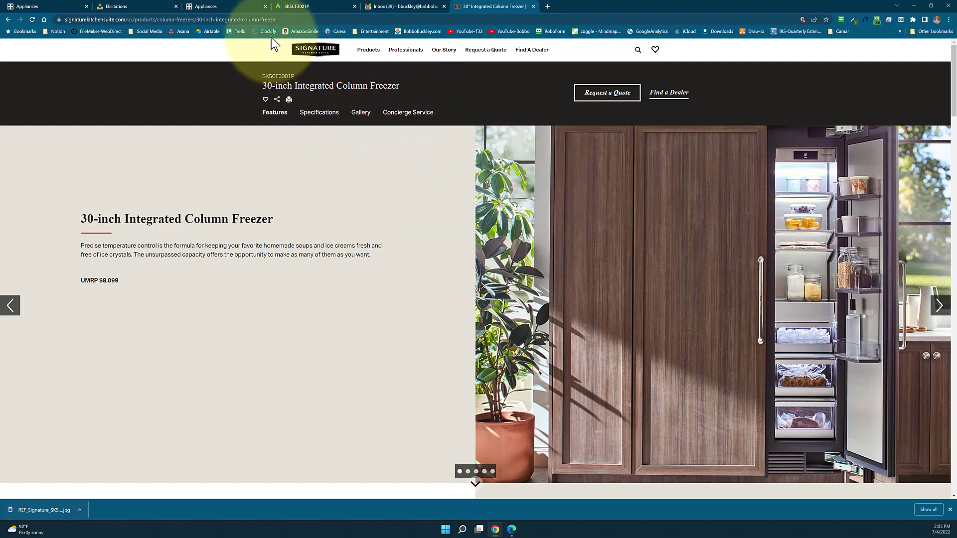
left_click(232, 20)
key("ctrl+c")
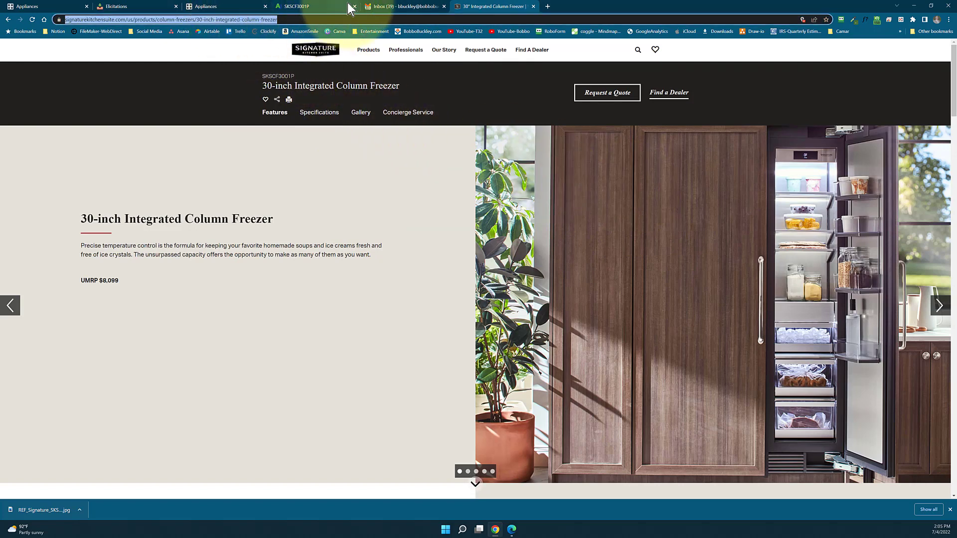
left_click(243, 7)
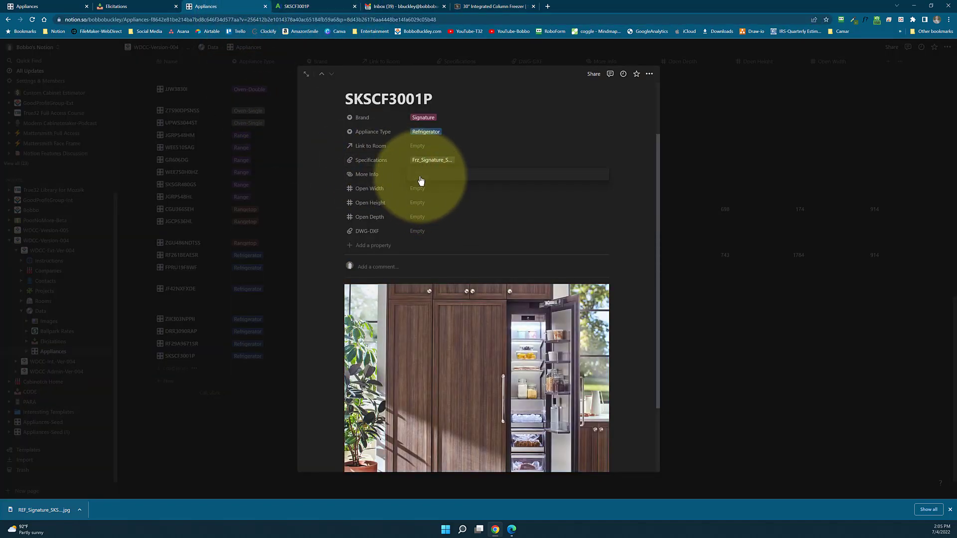
key("ctrl+v")
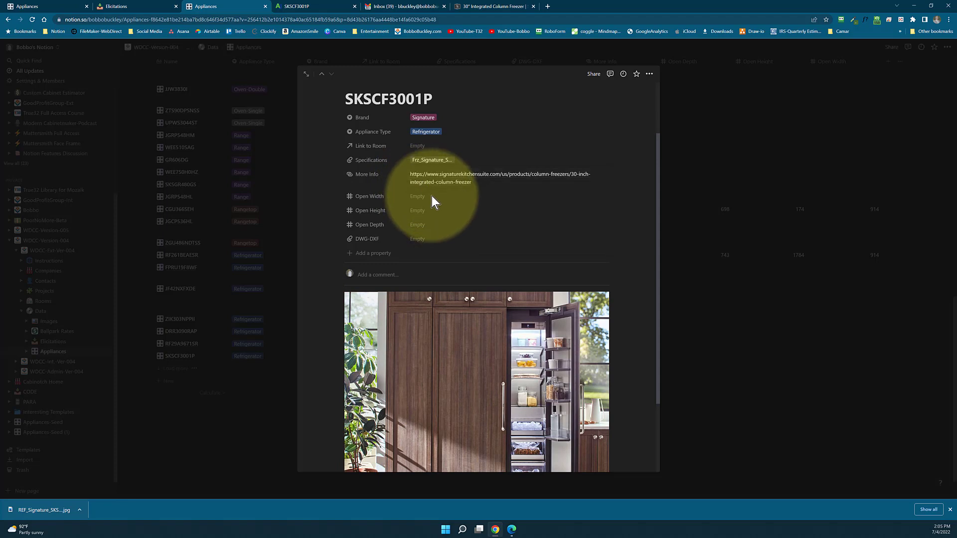
key("Return")
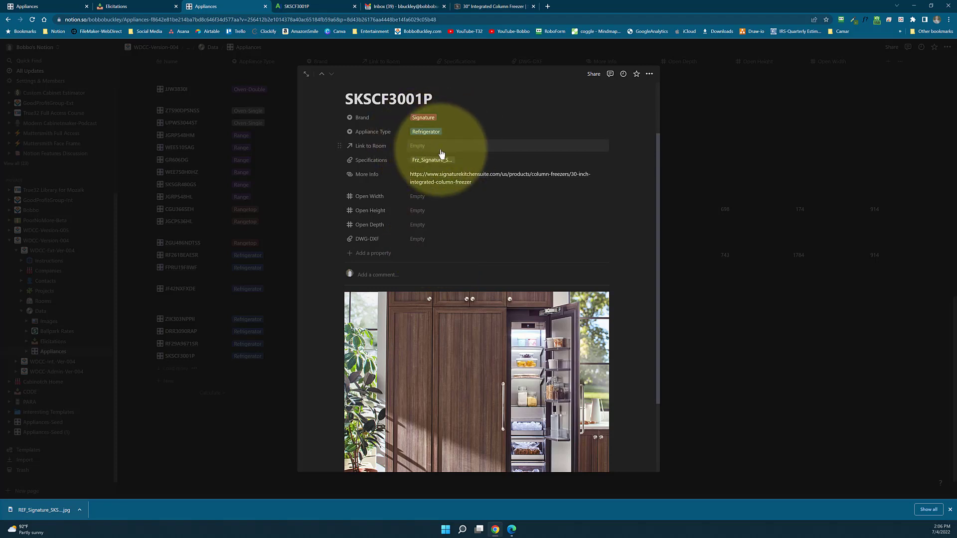
Close the downloads bar and step back through the preceding refrigerator records in the Appliances database
left_click(950, 509)
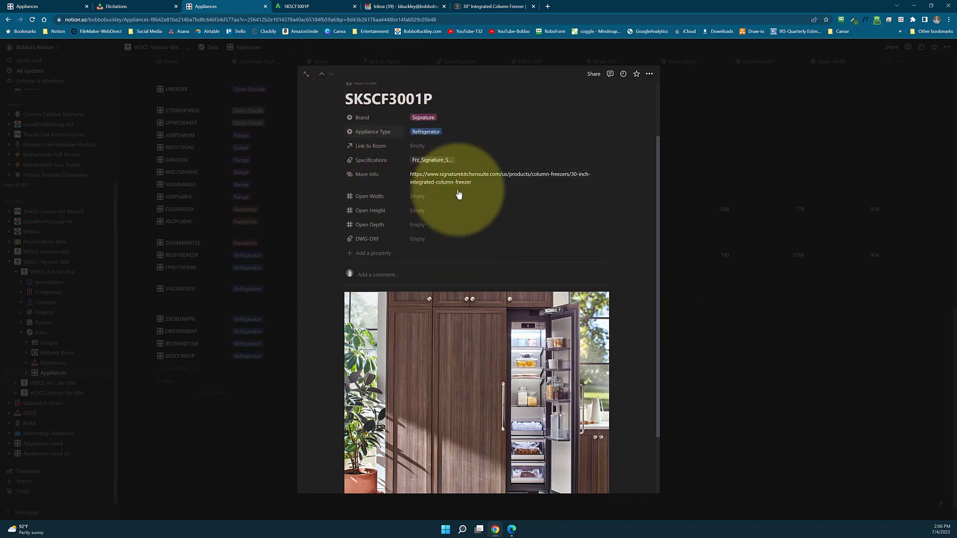
left_click(321, 76)
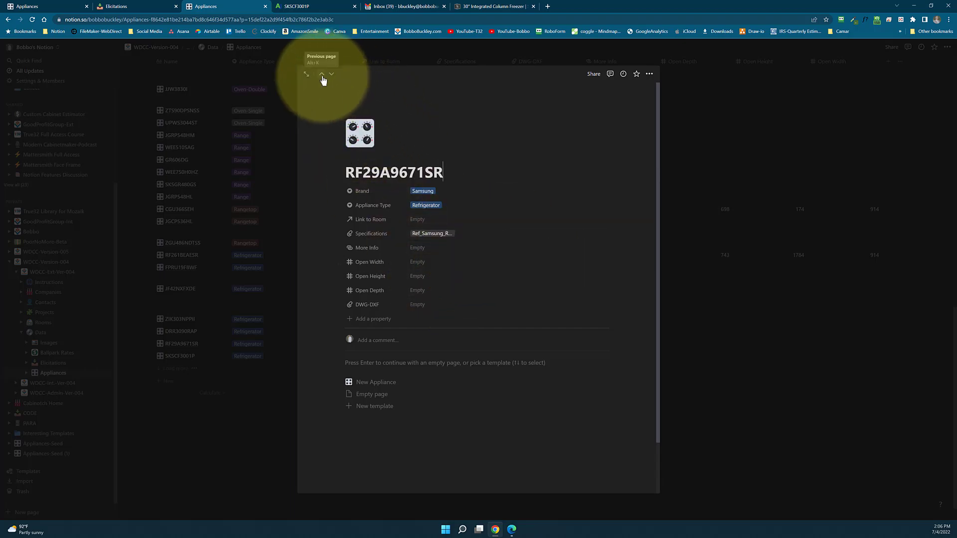
left_click(322, 75)
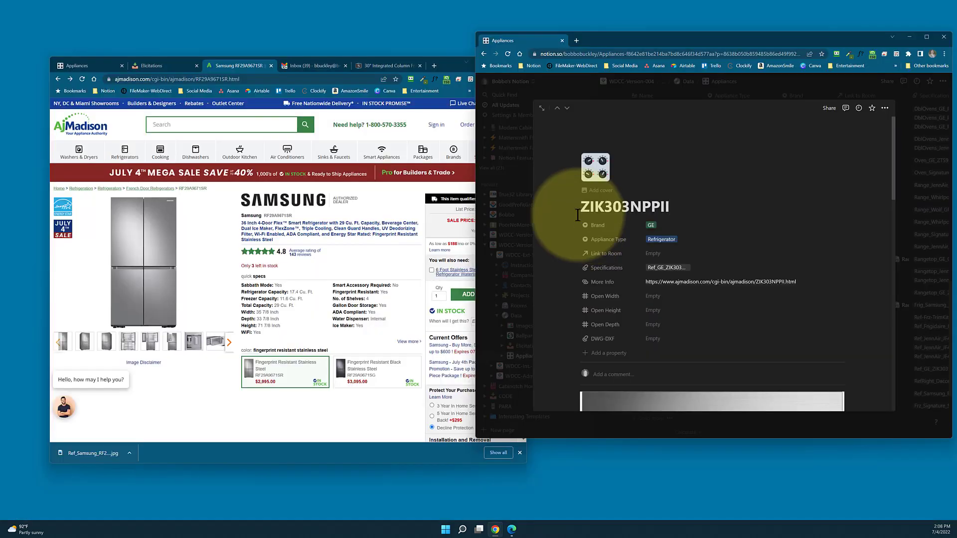